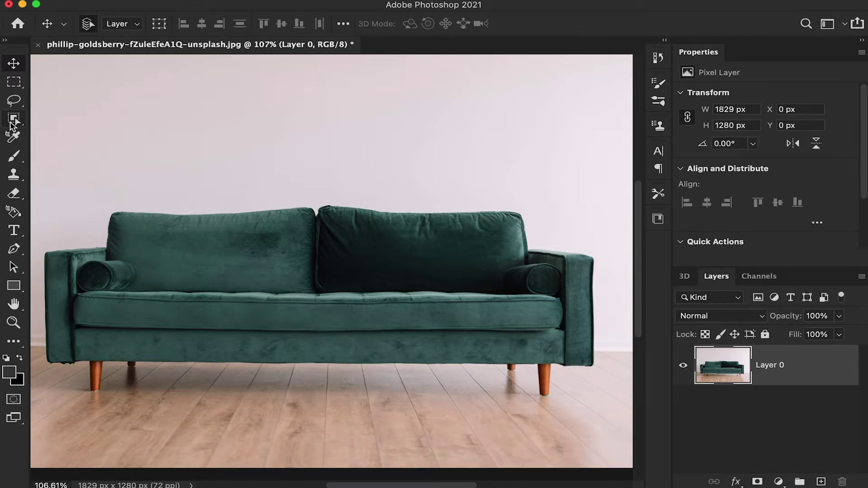
# Step: Select the green sofa with the Object Selection tool by framing it in a rectangle around its whole body
pyautogui.click(12, 121)
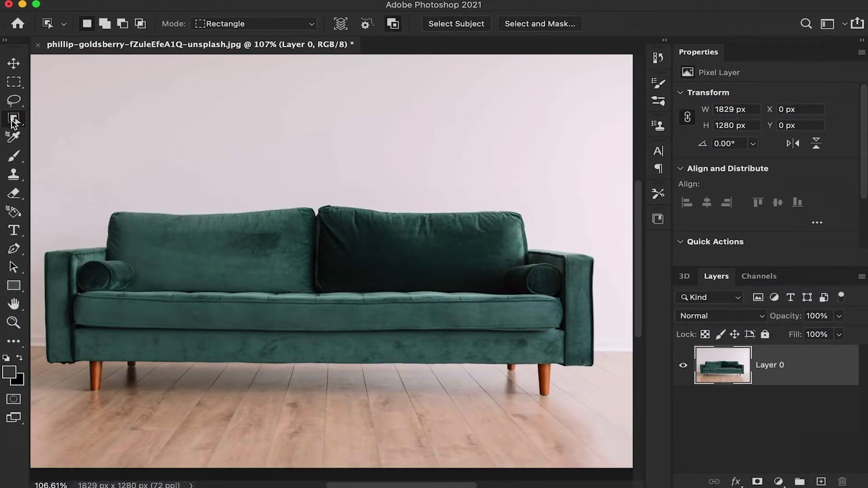
pyautogui.click(15, 121)
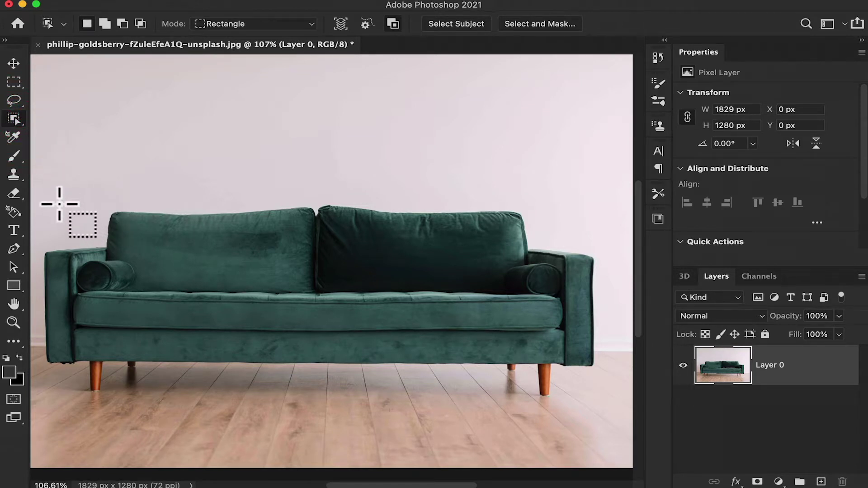
pyautogui.moveTo(55, 186); pyautogui.dragTo(609, 383)
pyautogui.moveTo(349, 247); pyautogui.dragTo(374, 248)
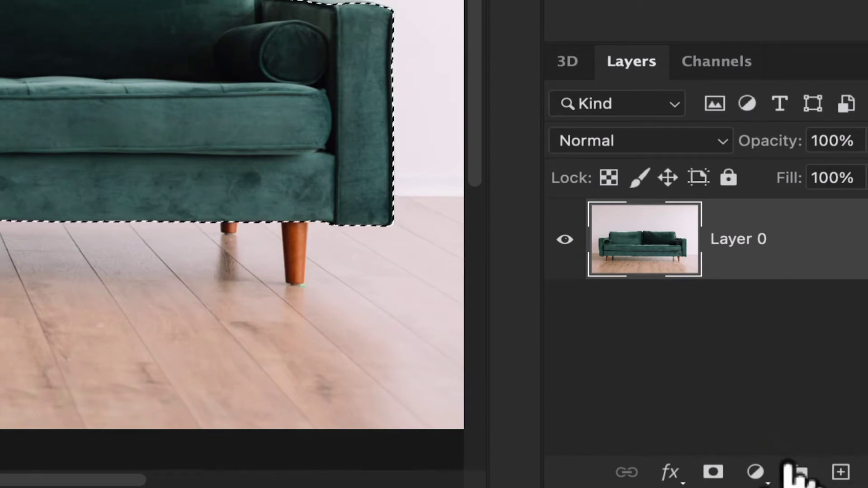
# Step: Create a layer group above the photo layer and add a mask to it from the sofa selection
pyautogui.click(798, 472)
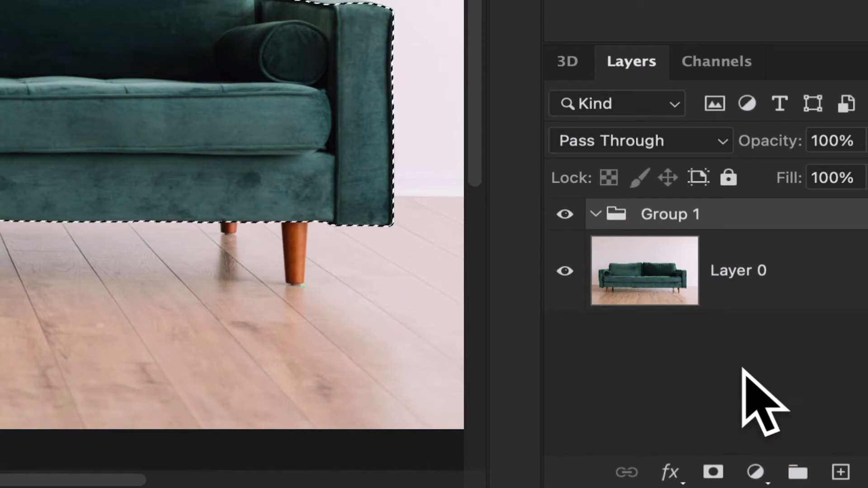
pyautogui.click(714, 472)
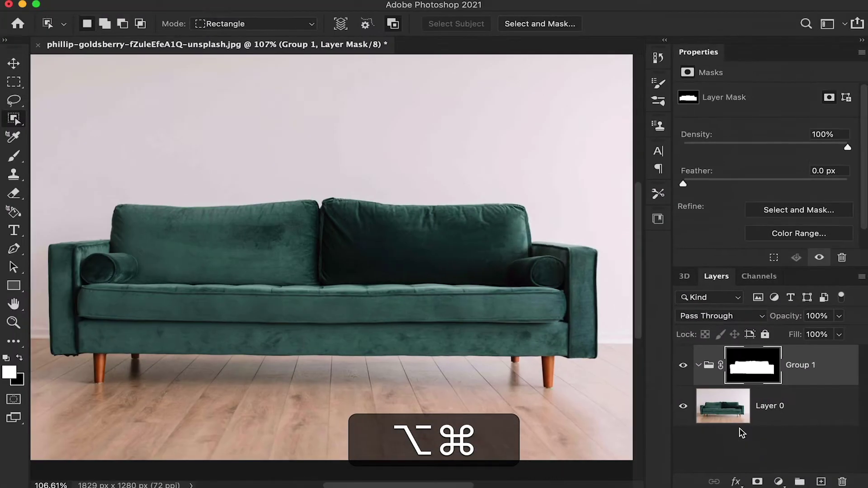
pyautogui.doubleClick(696, 53)
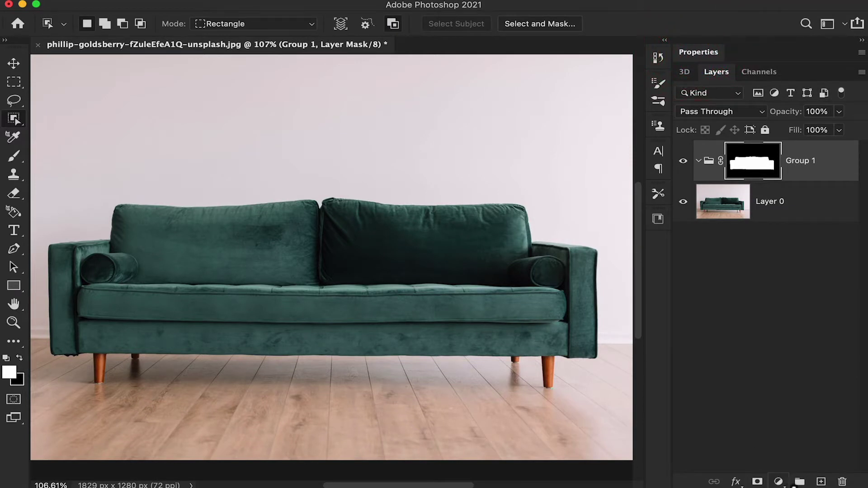
# Step: Add a Solid Color fill layer inside the masked group using dark red 920909
pyautogui.click(778, 482)
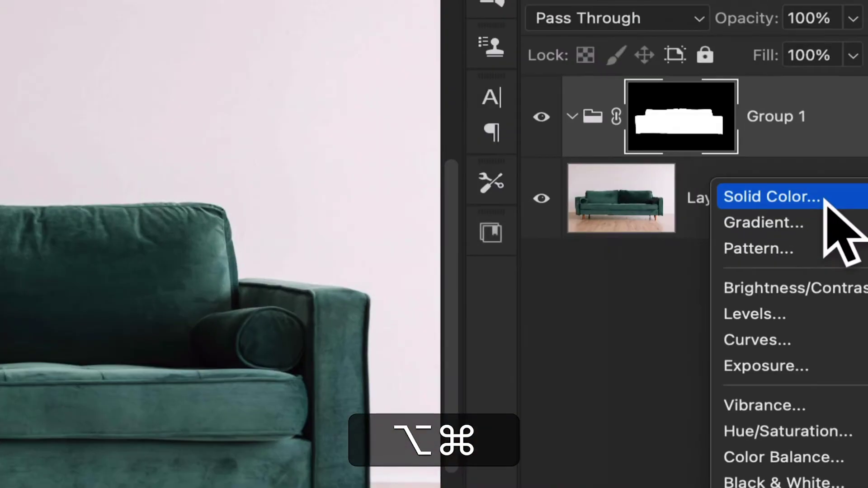
pyautogui.click(824, 198)
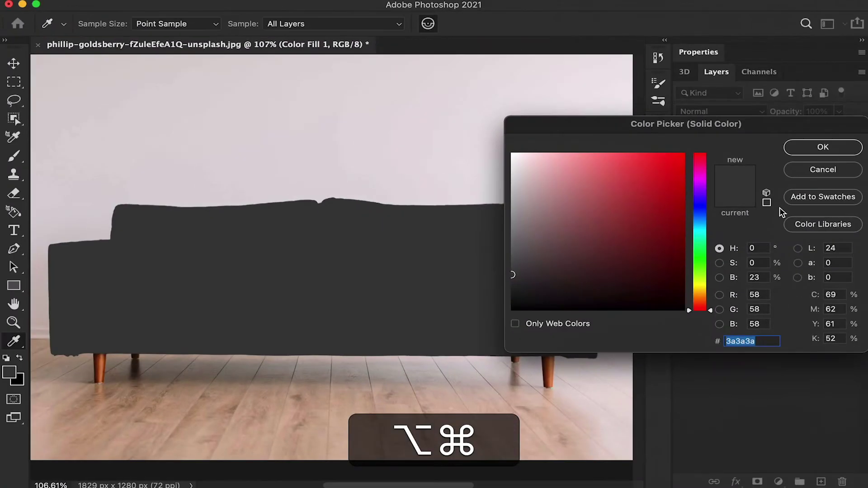
pyautogui.moveTo(690, 254); pyautogui.dragTo(689, 233)
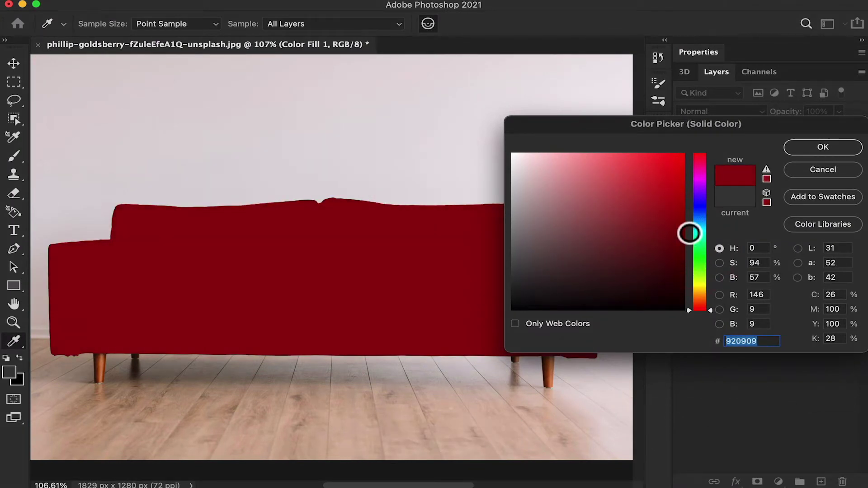
pyautogui.click(812, 150)
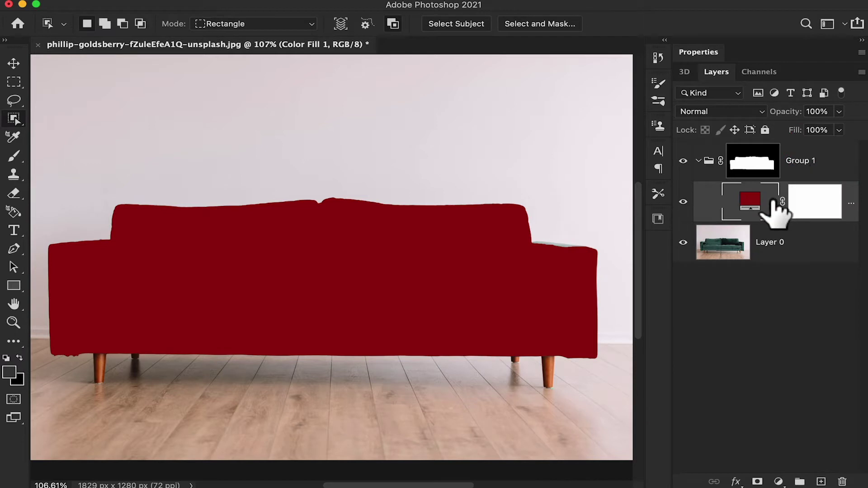
# Step: Set the red fill layer's blend mode to Color and compare the sofa with the group hidden and shown
pyautogui.click(747, 118)
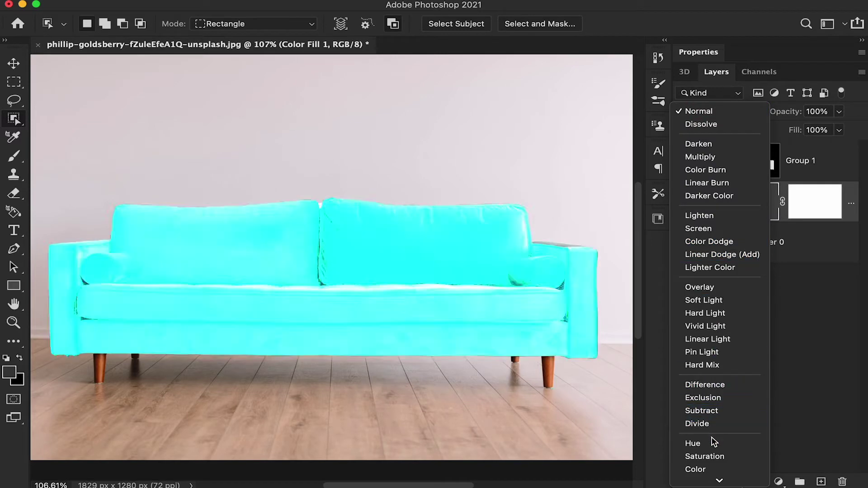
pyautogui.click(716, 470)
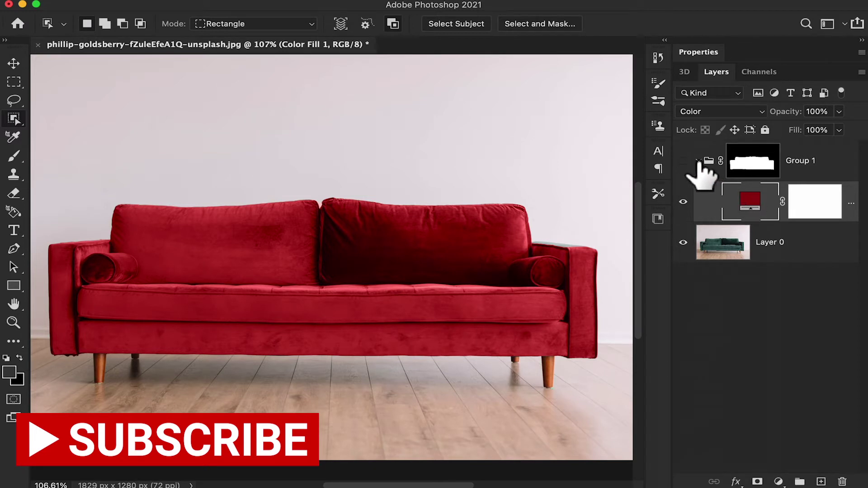
pyautogui.click(683, 161)
pyautogui.click(683, 161)
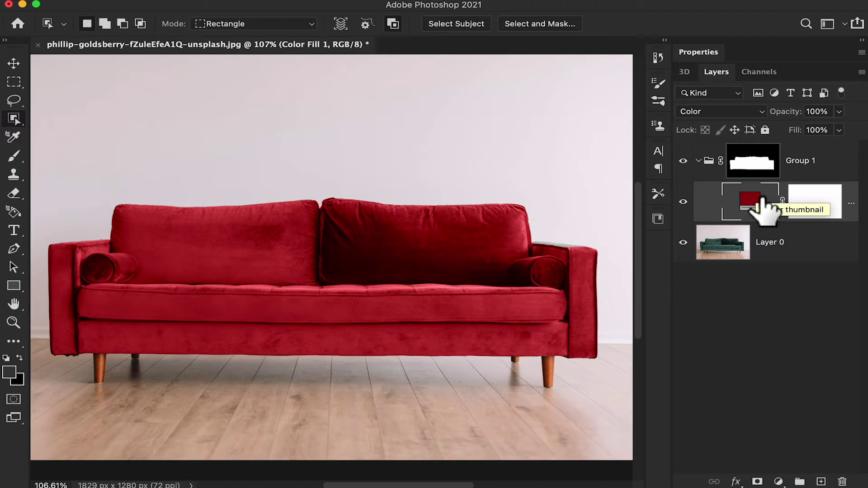
# Step: Change the sofa's solid colour fill to green 089253
pyautogui.doubleClick(764, 208)
pyautogui.moveTo(694, 206)
pyautogui.mouseDown()
pyautogui.moveTo(696, 180)
pyautogui.moveTo(701, 244)
pyautogui.mouseUp()
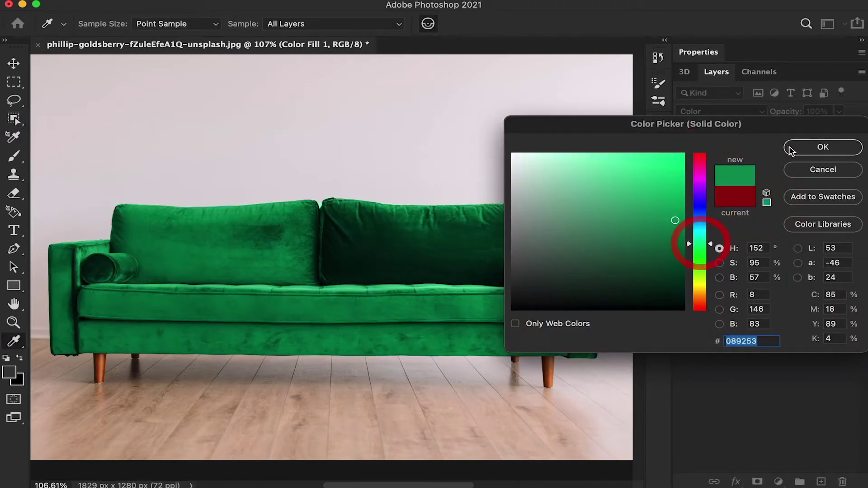
pyautogui.click(798, 149)
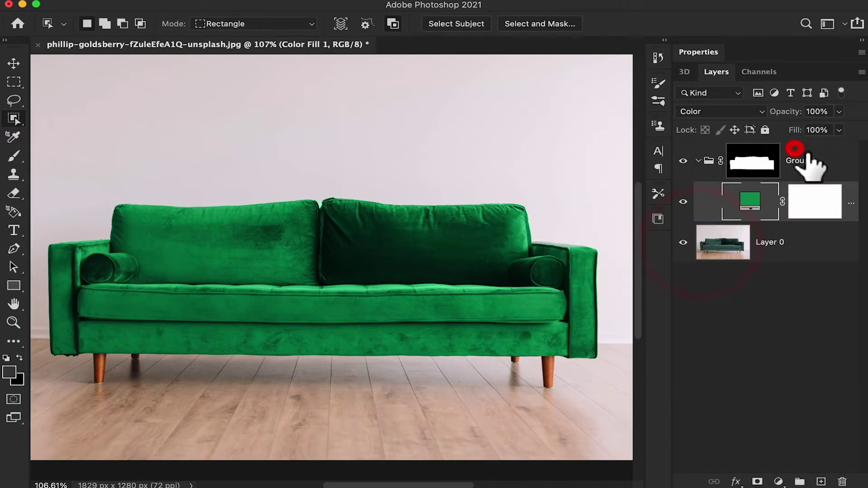
# Step: Add a Levels adjustment above the colour fill with input levels of 24, 0.90 and 234
pyautogui.click(779, 482)
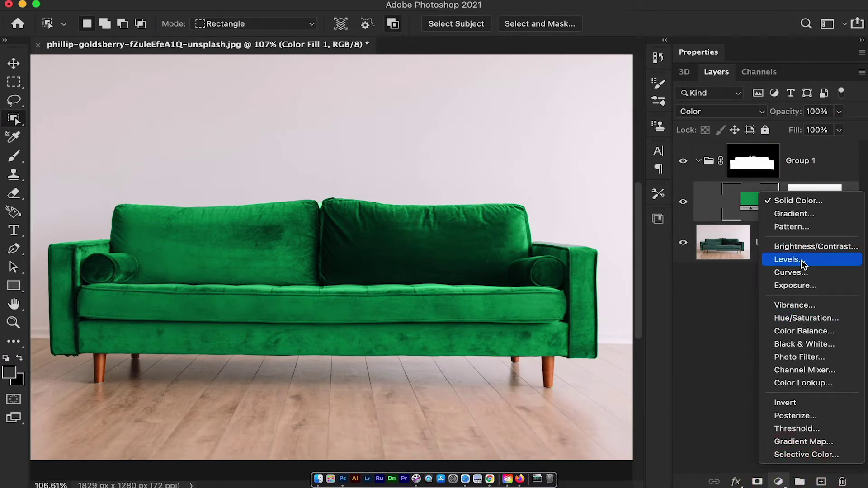
pyautogui.press('alt+super')
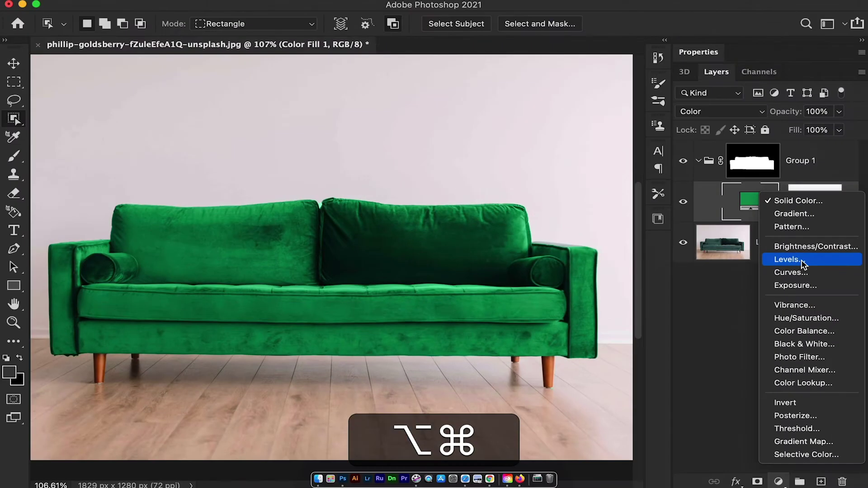
pyautogui.click(802, 264)
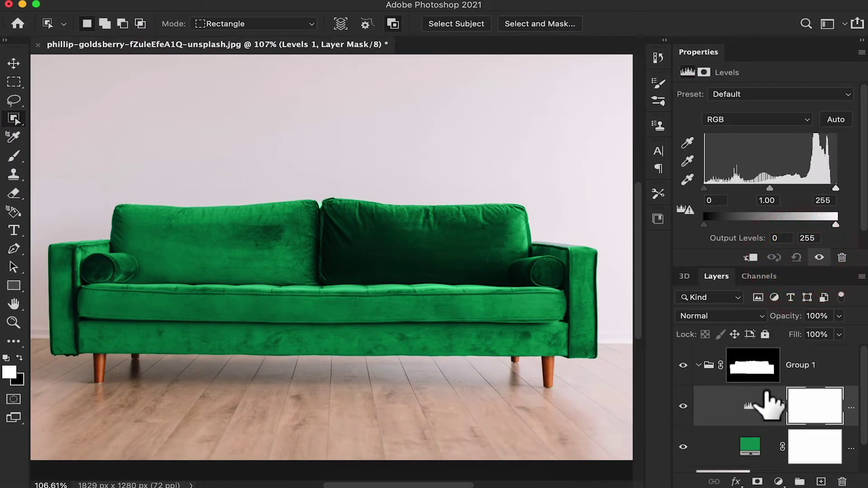
pyautogui.moveTo(709, 187)
pyautogui.mouseDown()
pyautogui.moveTo(719, 188)
pyautogui.moveTo(711, 187)
pyautogui.mouseUp()
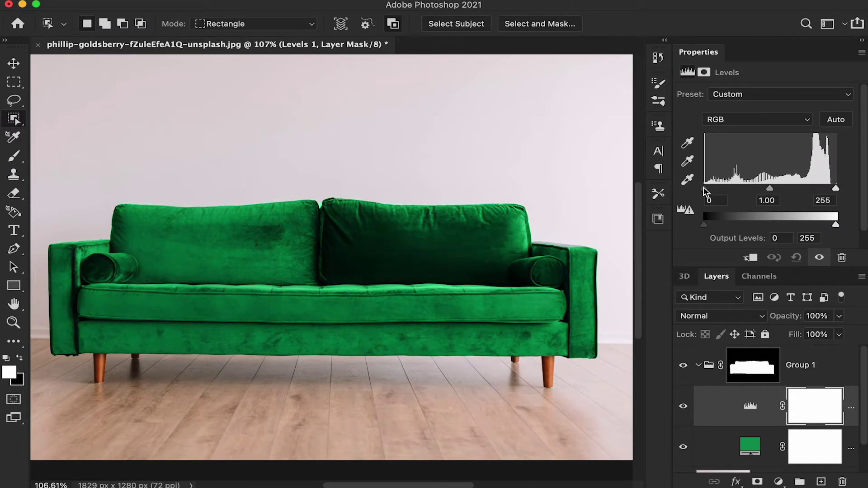
pyautogui.moveTo(768, 190); pyautogui.dragTo(774, 192)
pyautogui.moveTo(836, 188); pyautogui.dragTo(825, 188)
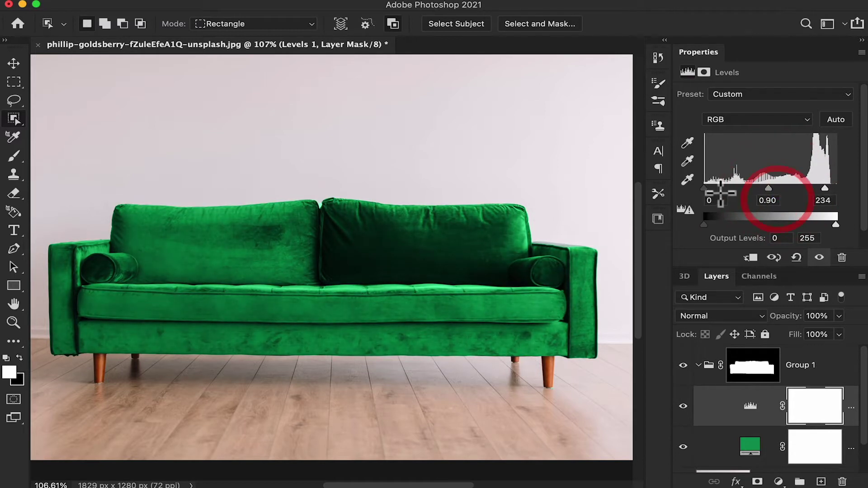
pyautogui.moveTo(716, 186); pyautogui.dragTo(716, 185)
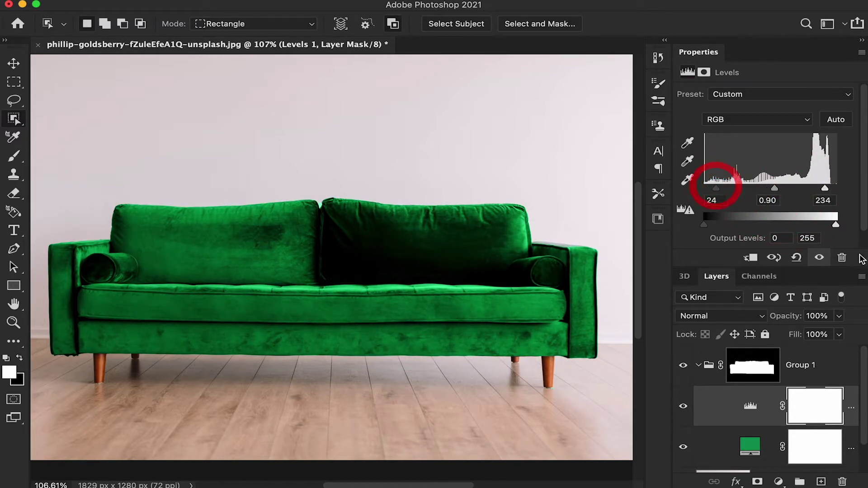
pyautogui.scroll(-2, 861, 249)
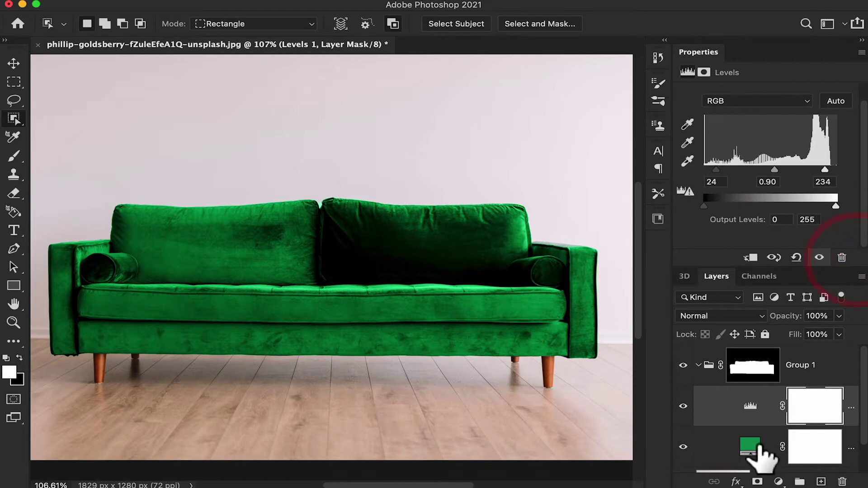
# Step: Change the sofa's solid colour fill to magenta 92083c by shifting its hue to 337°
pyautogui.doubleClick(749, 445)
pyautogui.moveTo(701, 132); pyautogui.dragTo(717, 177)
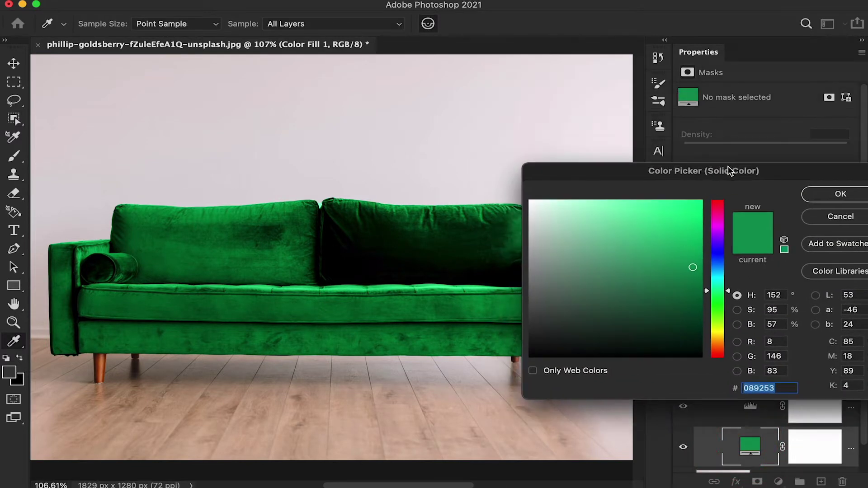
pyautogui.click(718, 237)
pyautogui.moveTo(719, 237); pyautogui.dragTo(719, 218)
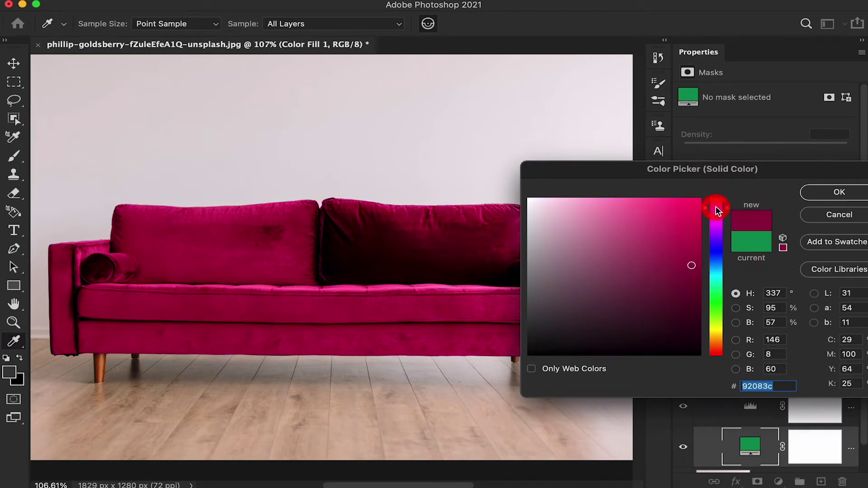
pyautogui.click(820, 201)
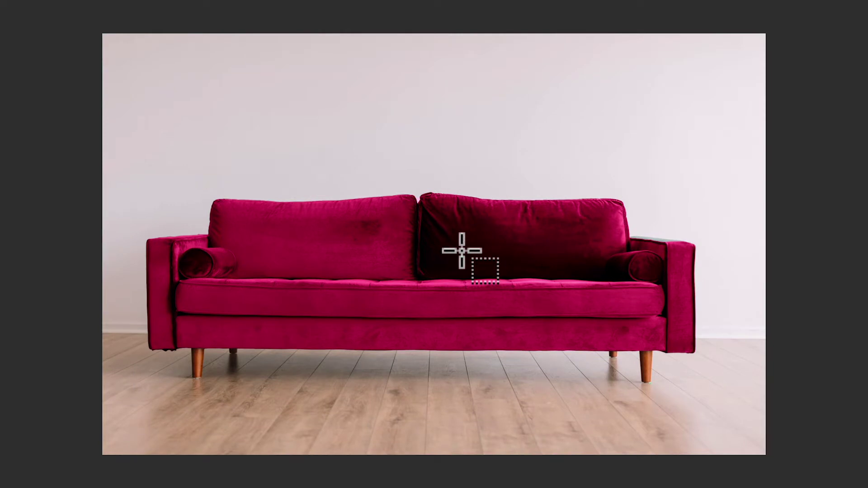
# Step: Inspect the recoloured sofa's cushions up close and fine-tune the black input level of the Levels adjustment
pyautogui.press('z')
pyautogui.scroll(3, 461, 250)
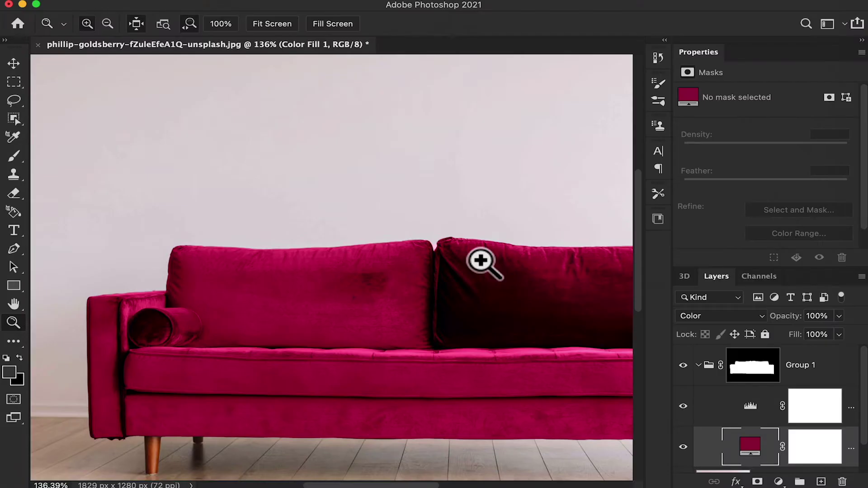
pyautogui.moveTo(520, 304); pyautogui.dragTo(466, 257)
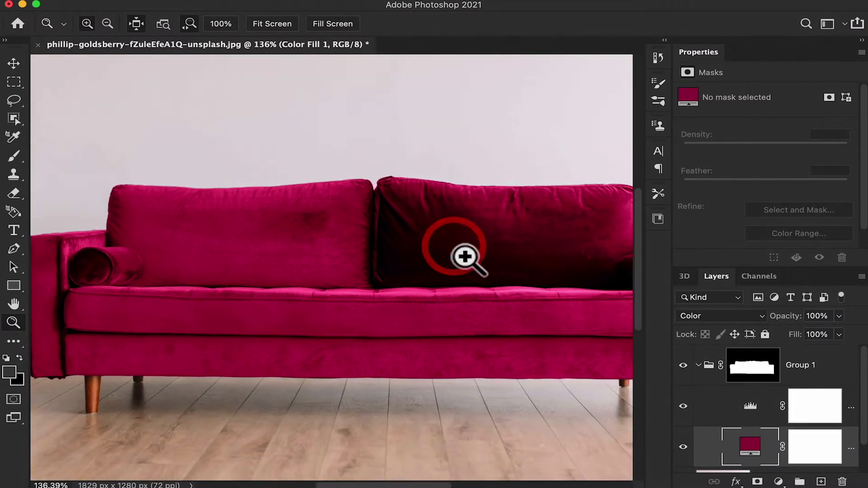
pyautogui.click(463, 254)
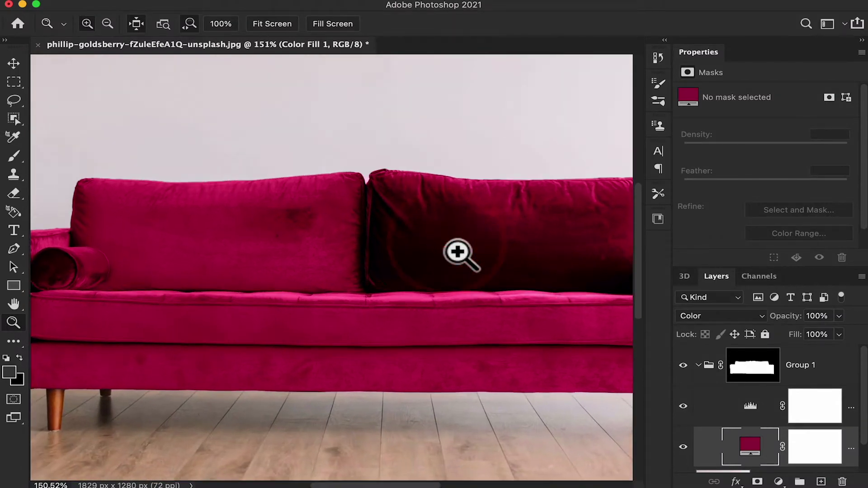
pyautogui.moveTo(474, 270); pyautogui.dragTo(464, 260)
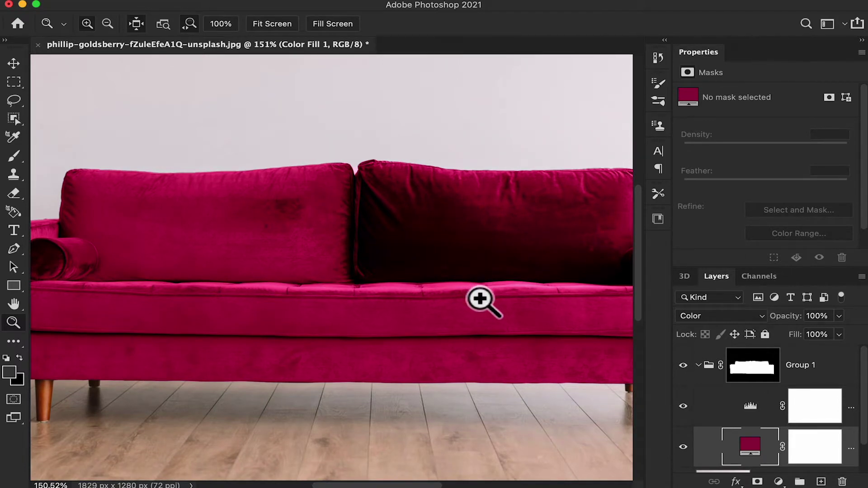
pyautogui.press('alt')
pyautogui.moveTo(480, 300); pyautogui.dragTo(481, 271)
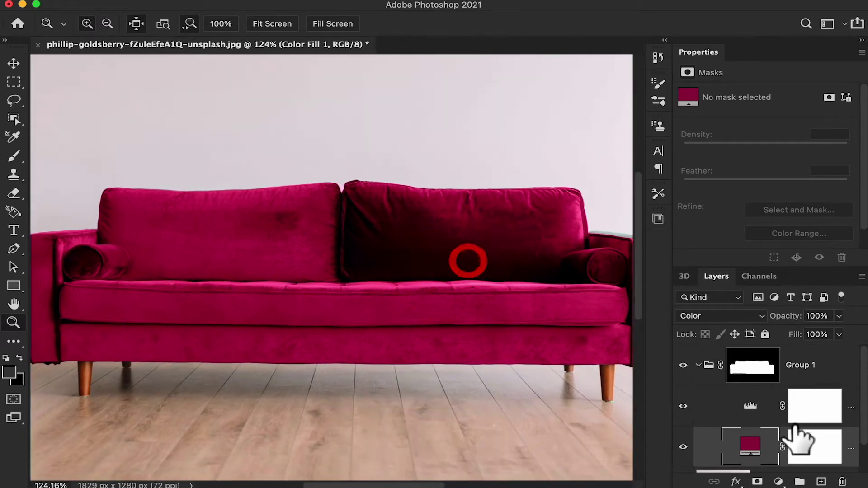
pyautogui.click(745, 406)
pyautogui.moveTo(717, 187)
pyautogui.mouseDown()
pyautogui.moveTo(726, 185)
pyautogui.moveTo(717, 184)
pyautogui.mouseUp()
# Step: Try different hues and brightness for the sofa's solid colour fill and settle on purple 730252
pyautogui.doubleClick(744, 441)
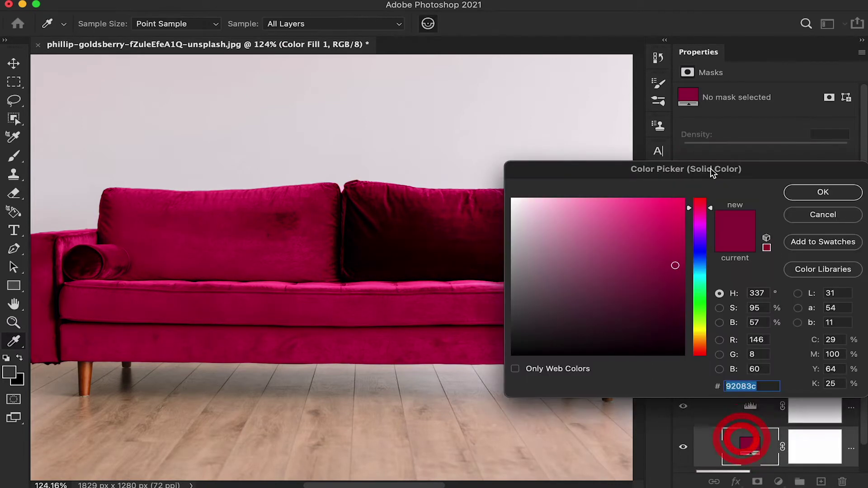
pyautogui.click(682, 220)
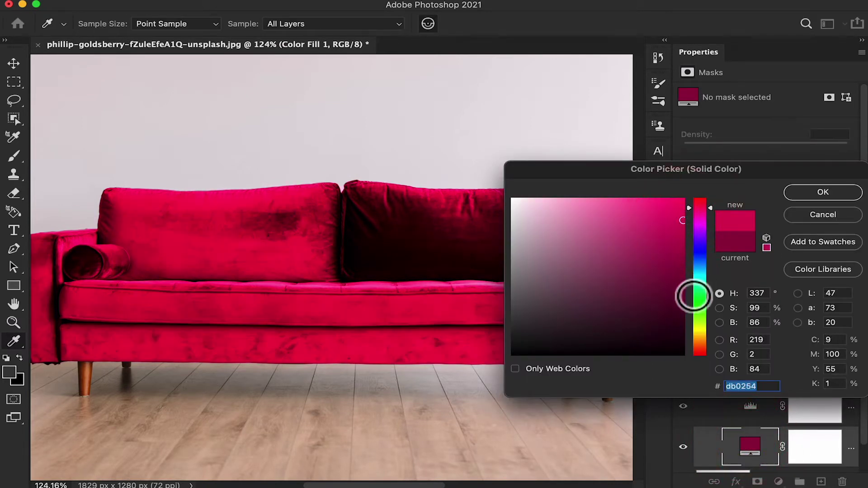
pyautogui.click(681, 285)
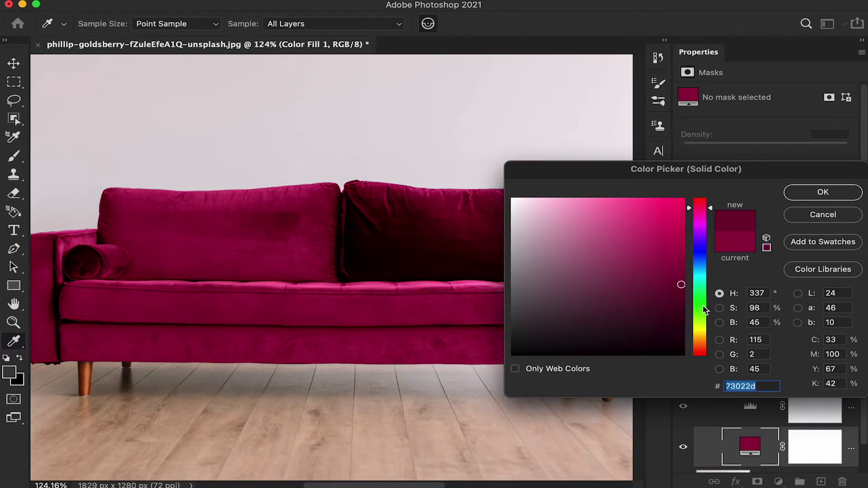
pyautogui.click(703, 308)
pyautogui.moveTo(700, 315); pyautogui.dragTo(699, 334)
pyautogui.moveTo(675, 166); pyautogui.dragTo(711, 245)
pyautogui.moveTo(731, 407); pyautogui.dragTo(733, 294)
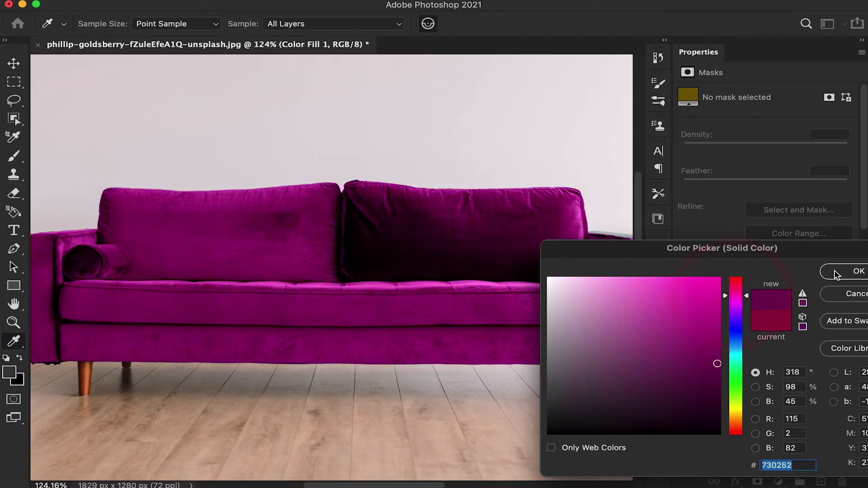
pyautogui.click(835, 274)
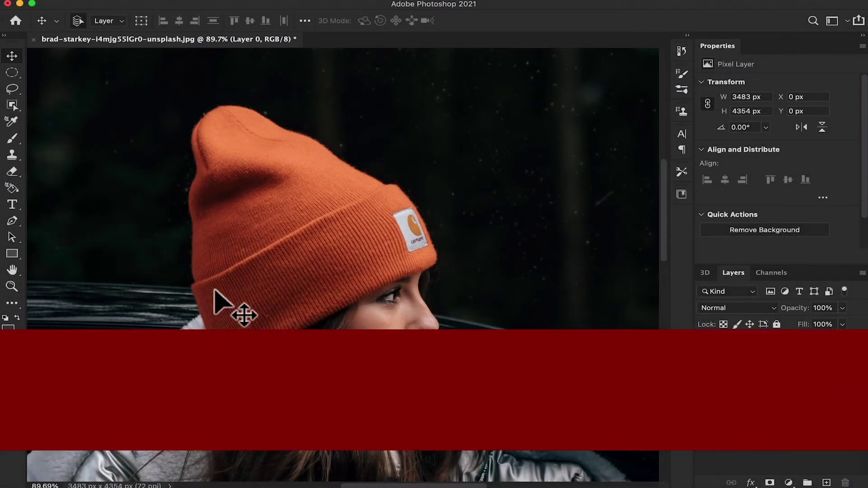
# Step: Select the whole orange beanie, including its label, with the Object Selection tool
pyautogui.press('z')
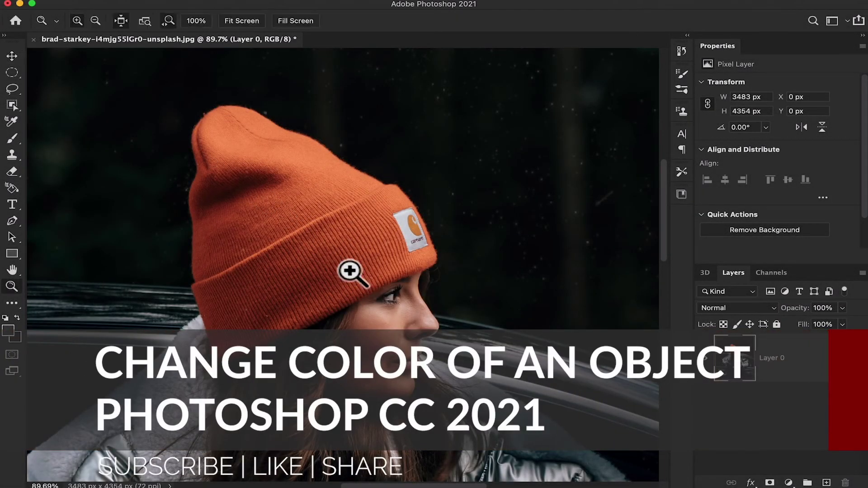
pyautogui.moveTo(353, 271); pyautogui.dragTo(305, 229)
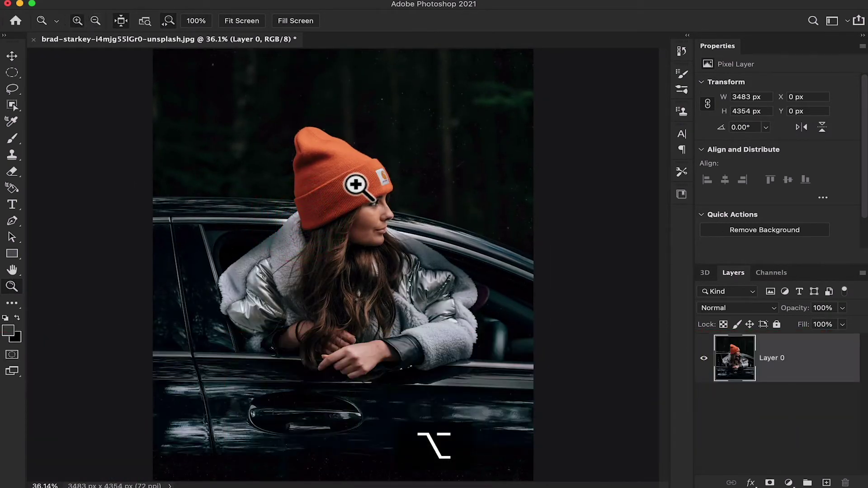
pyautogui.moveTo(355, 185); pyautogui.dragTo(369, 192)
pyautogui.press('cmd+z')
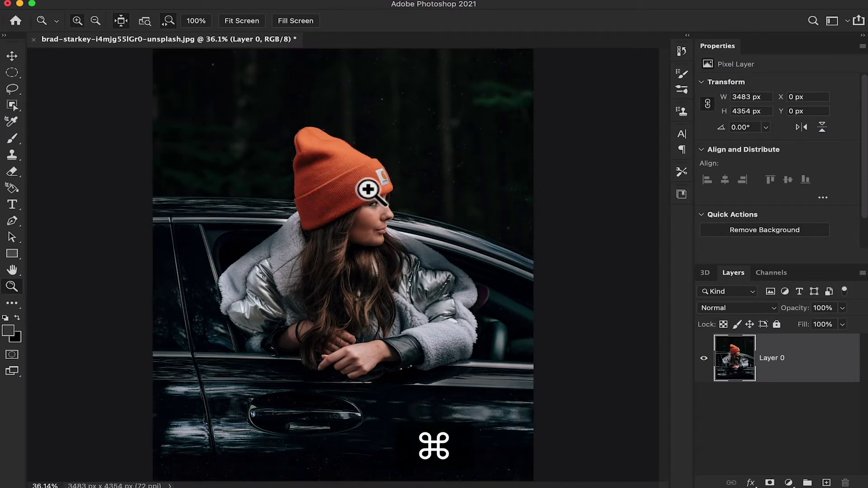
pyautogui.moveTo(361, 189); pyautogui.dragTo(400, 211)
pyautogui.moveTo(398, 204); pyautogui.dragTo(366, 204)
pyautogui.click(13, 106)
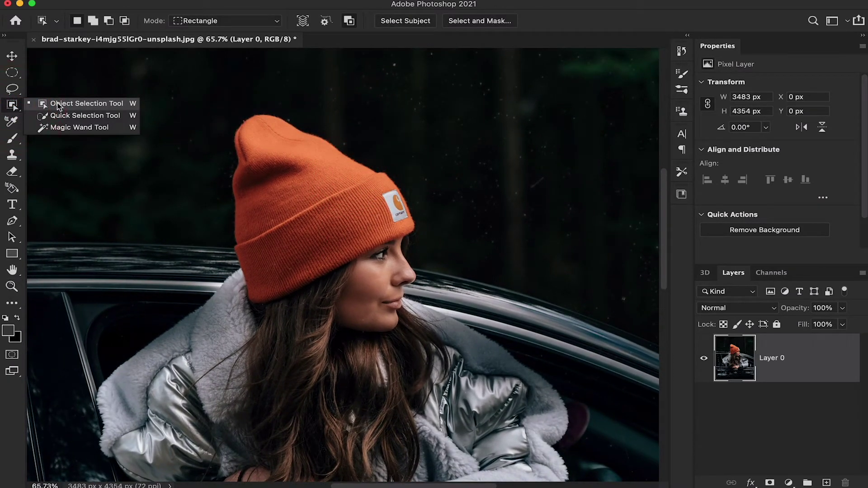
pyautogui.click(58, 106)
pyautogui.moveTo(210, 122); pyautogui.dragTo(422, 295)
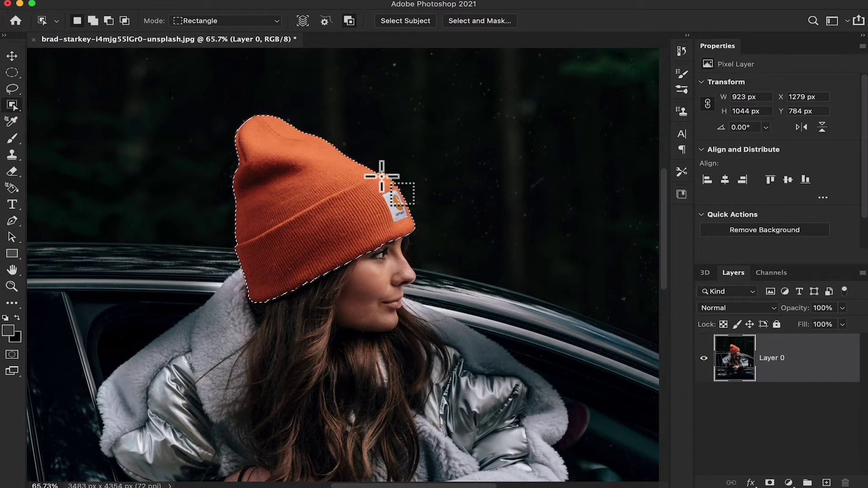
# Step: Expand the beanie selection by 2 pixels
pyautogui.moveTo(253, 4)
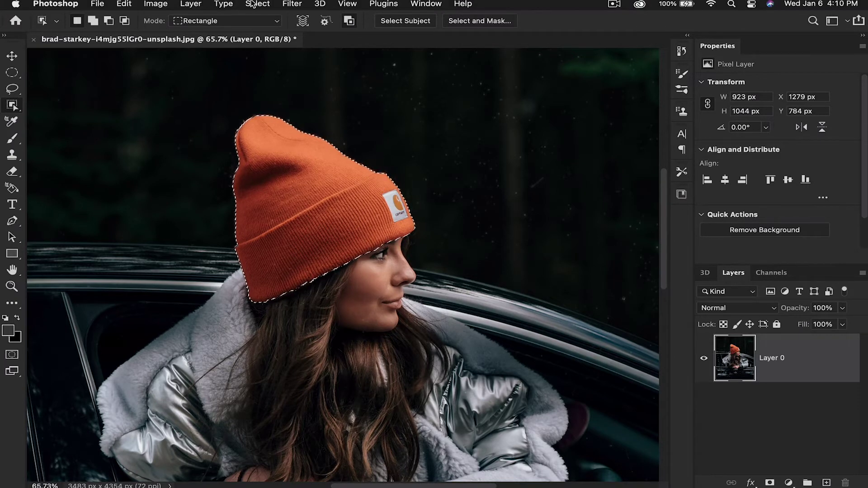
pyautogui.click(253, 4)
pyautogui.moveTo(310, 173)
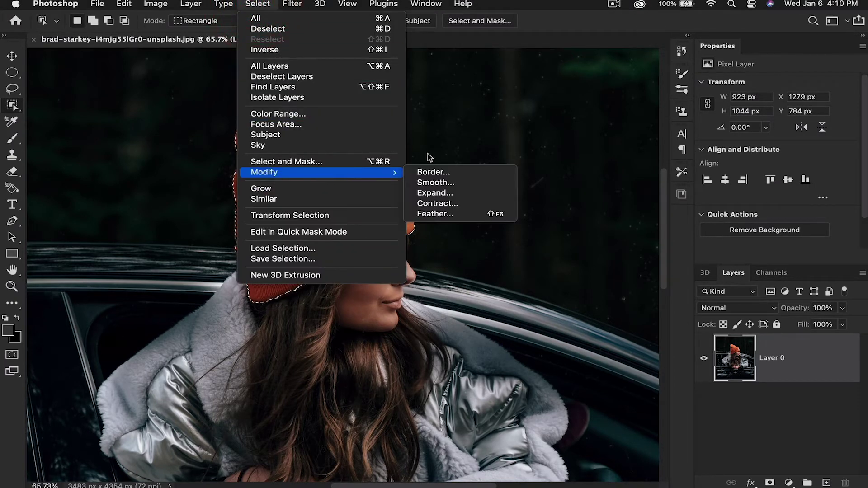
pyautogui.click(457, 192)
pyautogui.write('2')
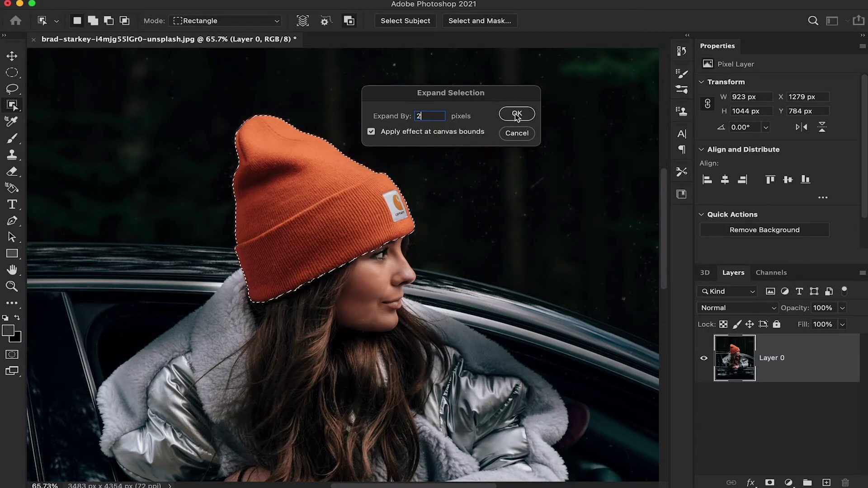
pyautogui.click(517, 115)
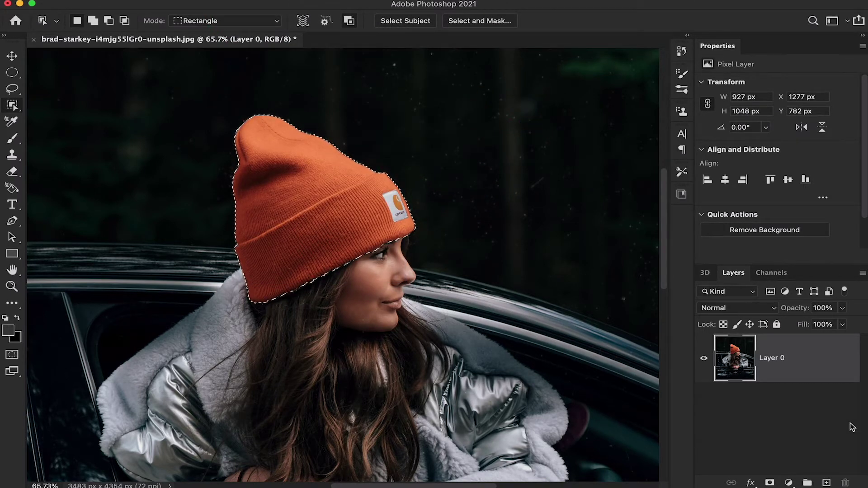
# Step: Create a group masked to the beanie selection and add a blue 074eee Solid Color fill inside it
pyautogui.click(808, 483)
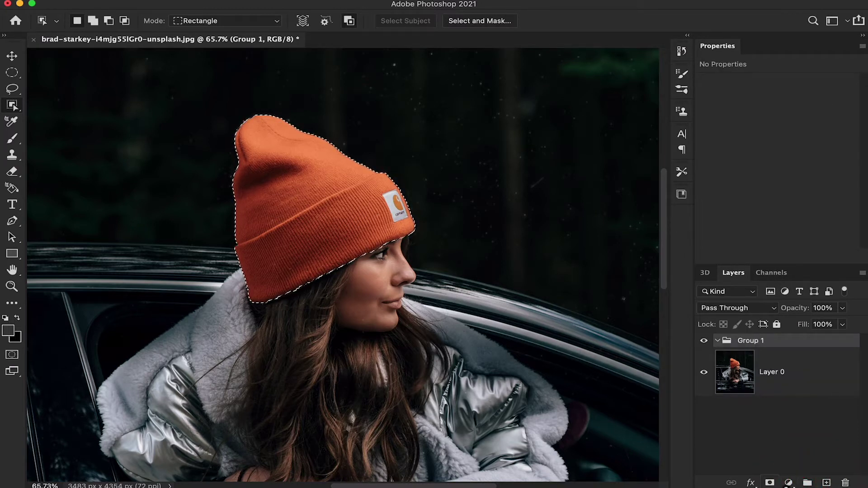
pyautogui.click(770, 483)
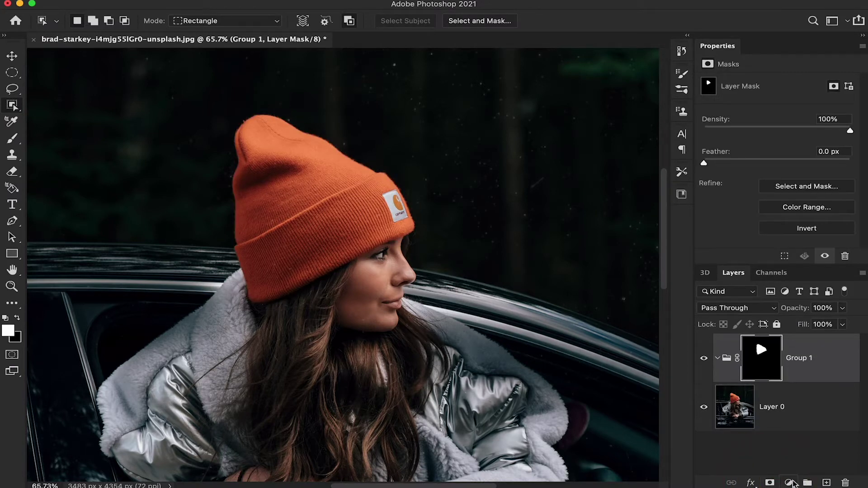
pyautogui.click(788, 483)
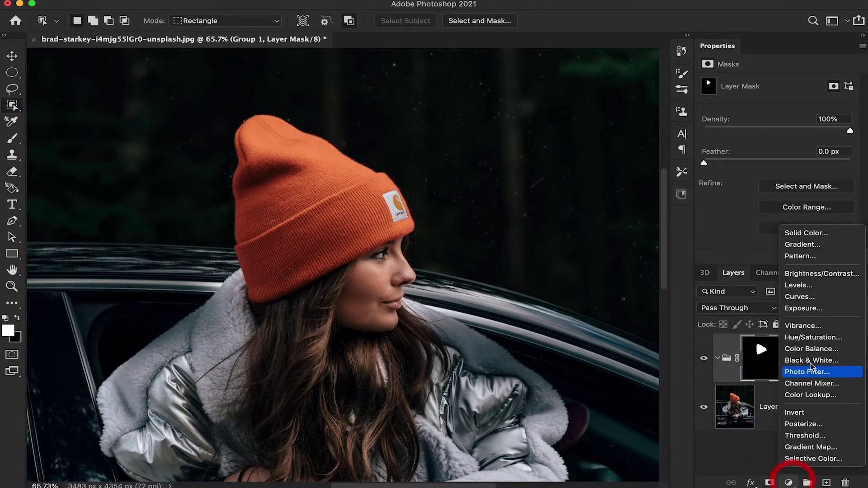
pyautogui.click(803, 235)
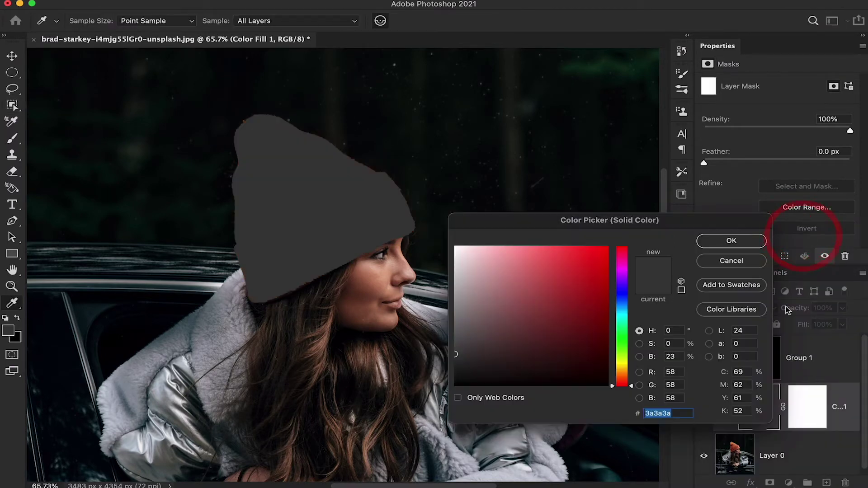
pyautogui.click(603, 256)
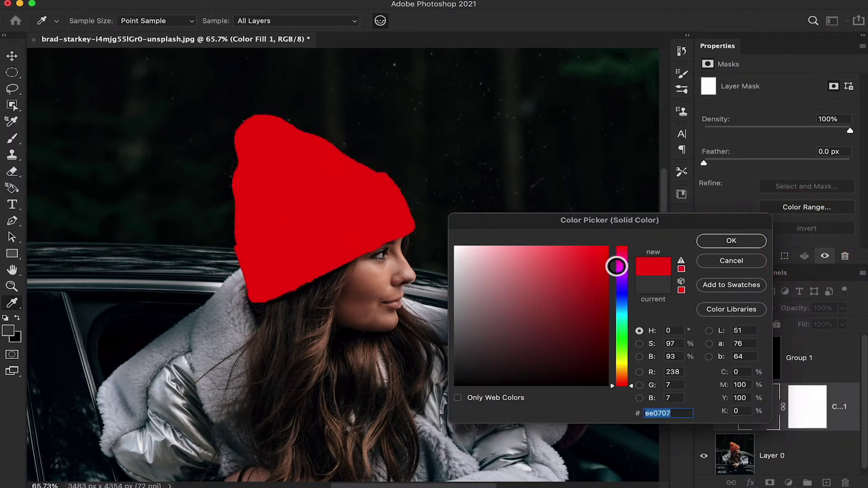
pyautogui.click(622, 299)
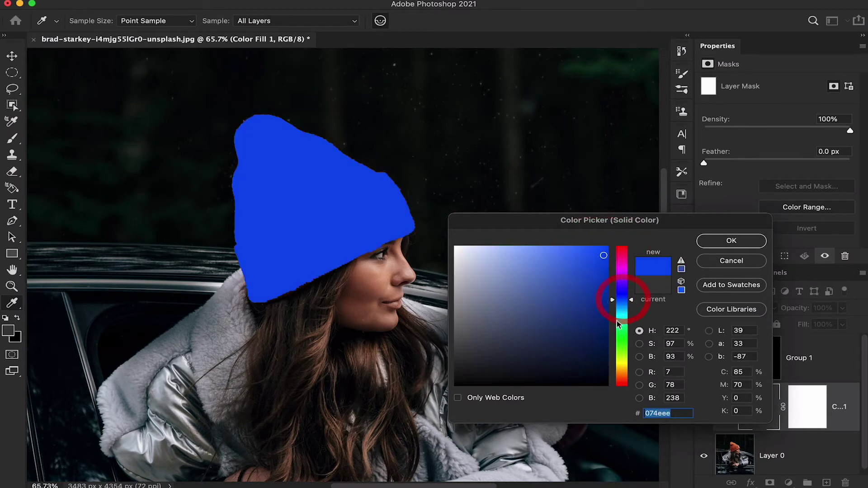
pyautogui.click(724, 237)
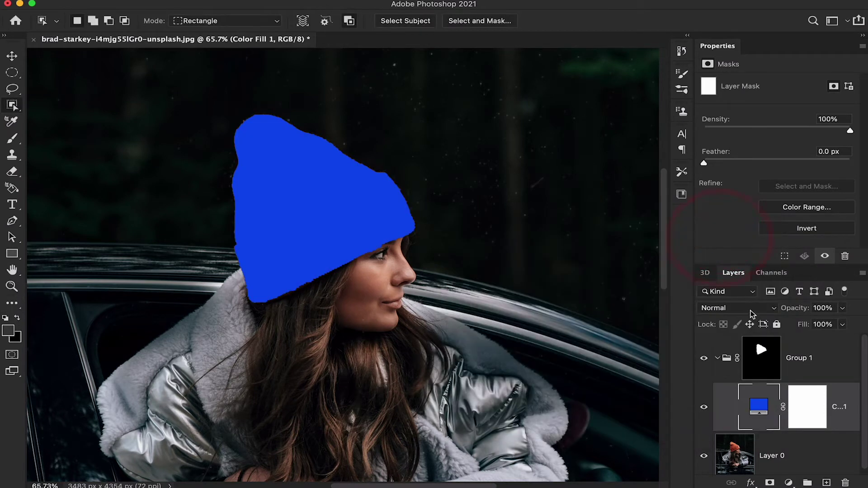
# Step: Try the Multiply blend mode on the beanie's colour fill, and settle on Color
pyautogui.click(752, 312)
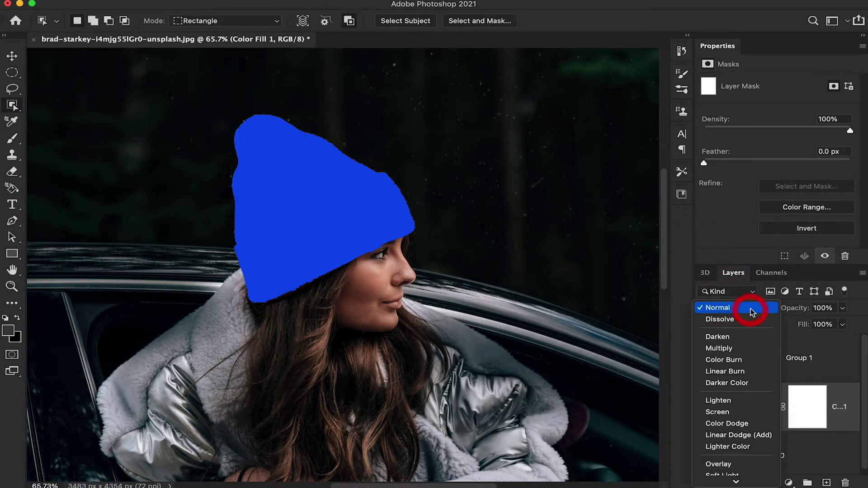
pyautogui.click(740, 351)
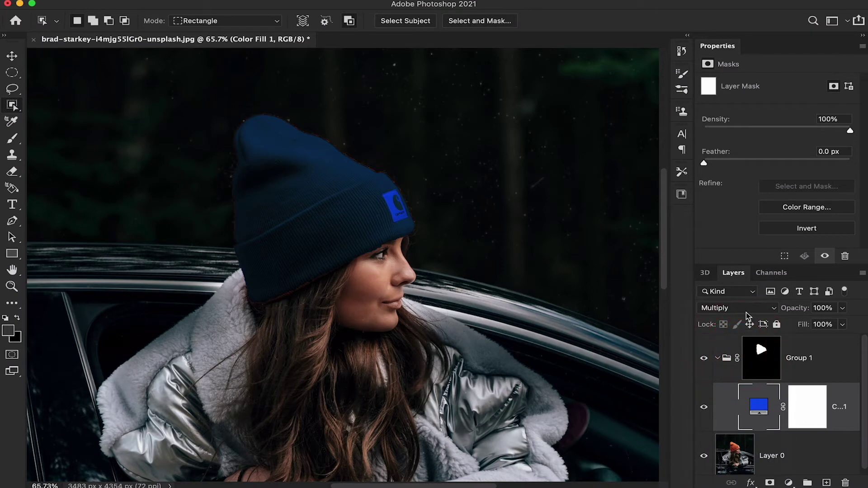
pyautogui.click(746, 311)
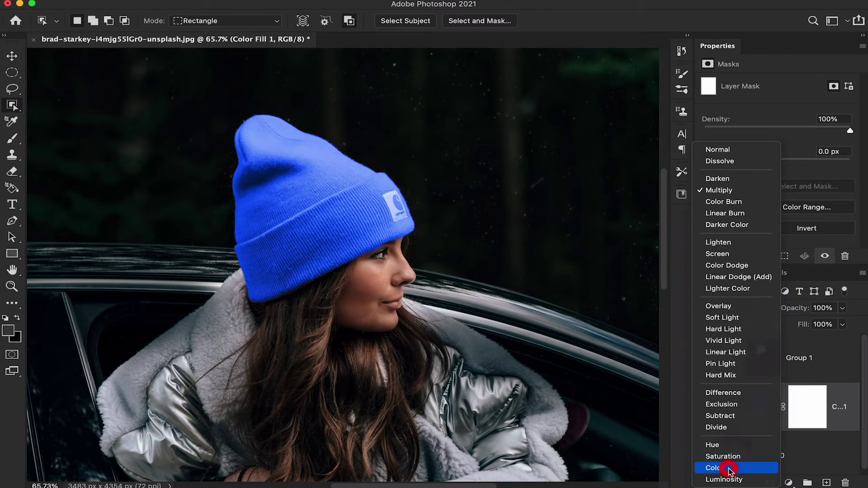
pyautogui.click(729, 469)
# Step: Add a Levels adjustment above the beanie's colour fill with the black input level at 99
pyautogui.click(788, 482)
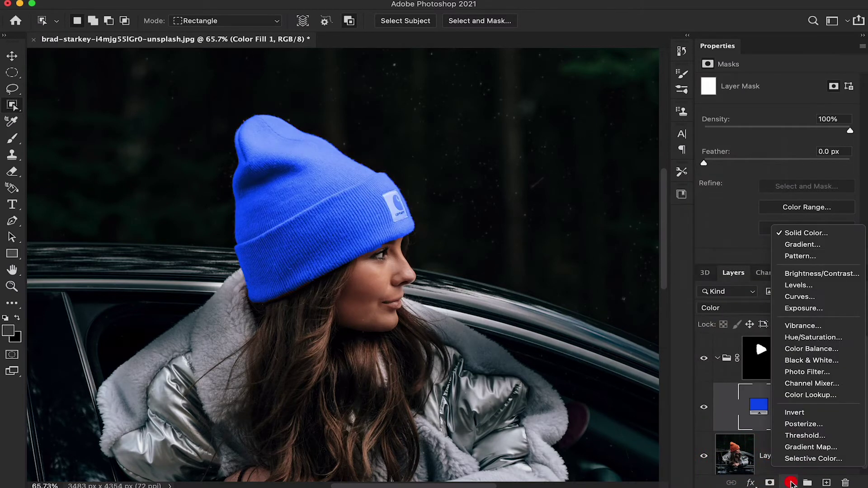
pyautogui.click(791, 285)
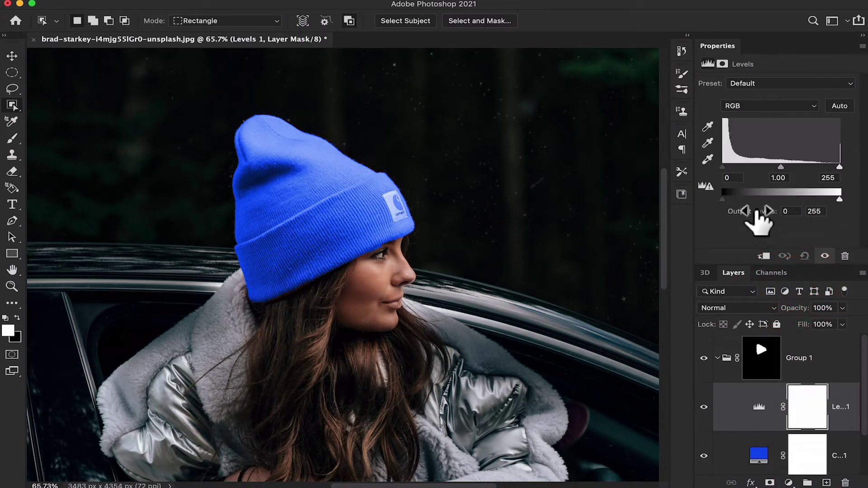
pyautogui.moveTo(723, 168); pyautogui.dragTo(767, 168)
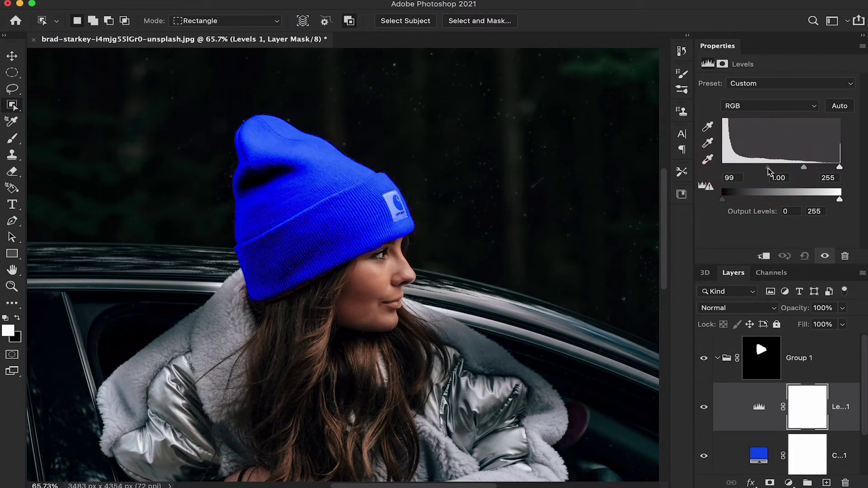
# Step: Try blue, green and pink hues for the beanie's solid colour fill and settle on dark pink 93013c
pyautogui.doubleClick(759, 455)
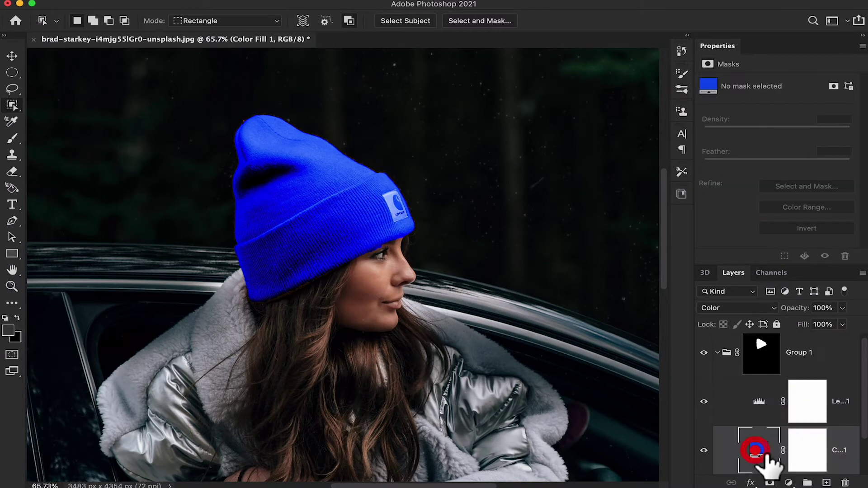
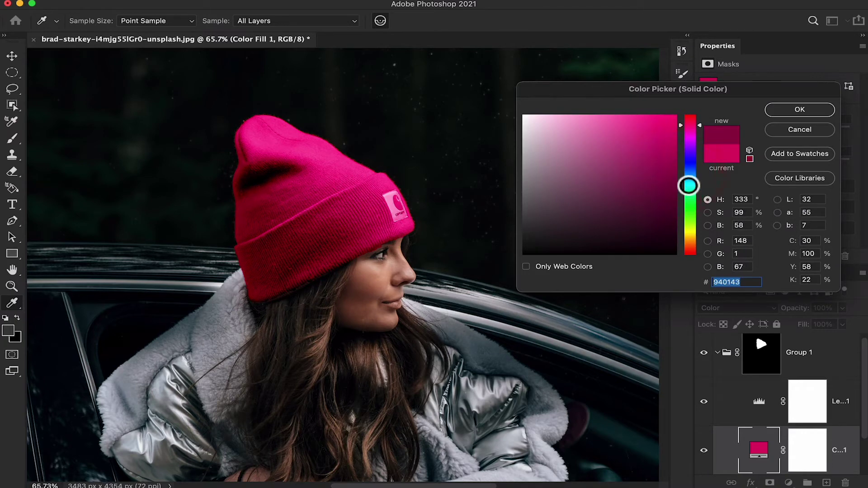
pyautogui.click(690, 166)
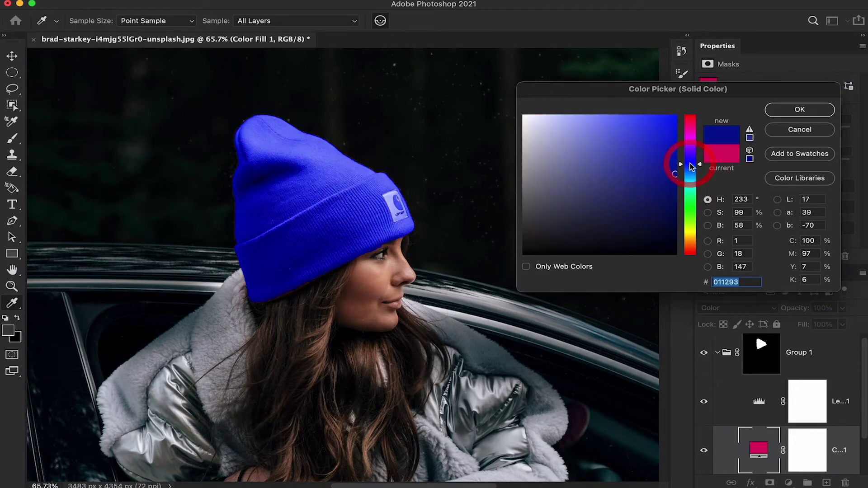
pyautogui.click(690, 137)
pyautogui.click(690, 122)
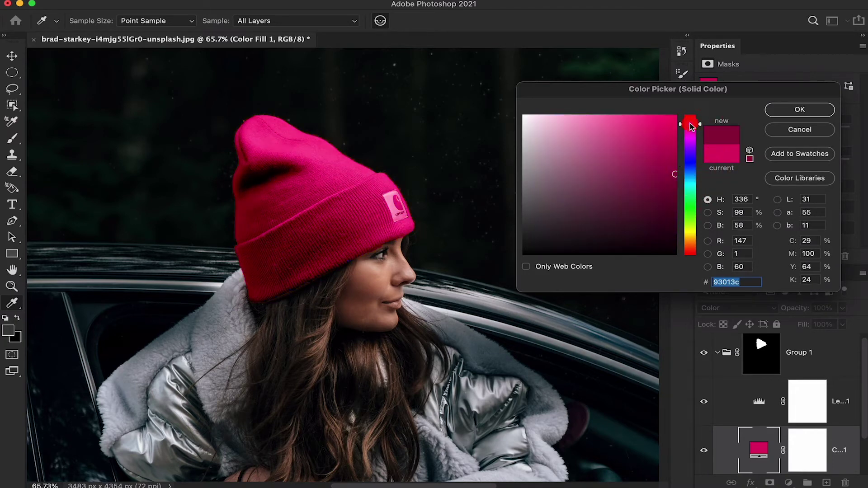
pyautogui.click(685, 191)
pyautogui.click(690, 210)
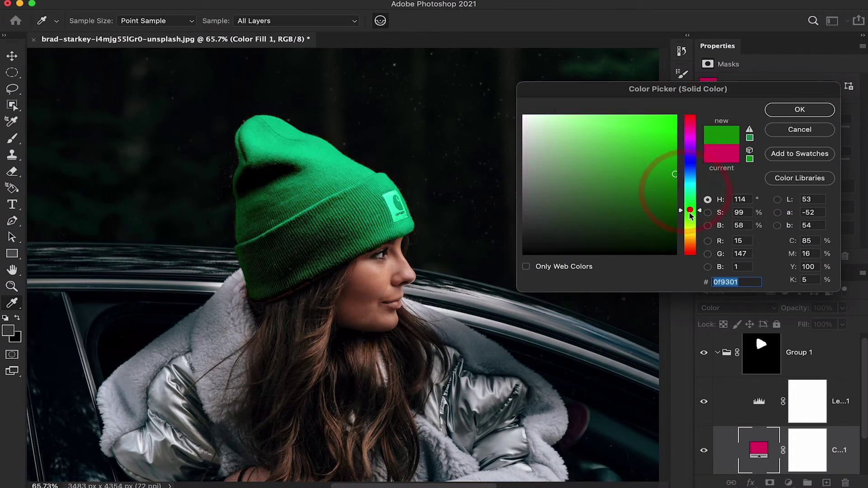
pyautogui.click(689, 135)
pyautogui.click(691, 120)
pyautogui.click(689, 164)
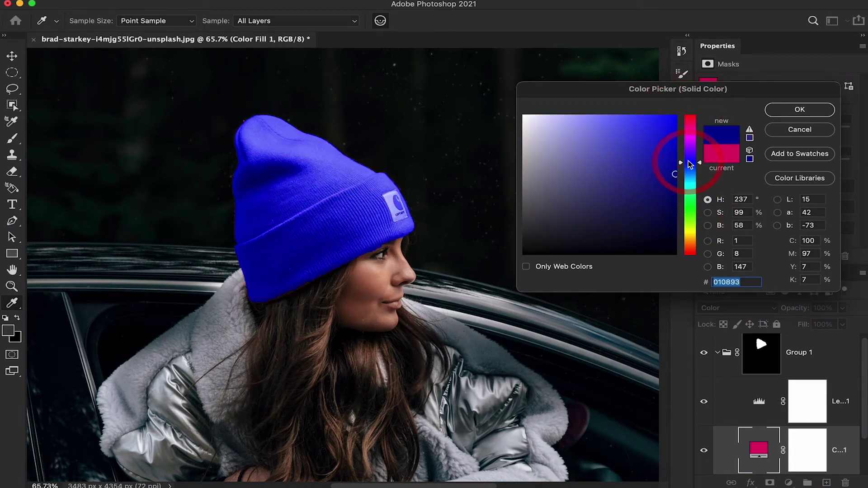
pyautogui.click(689, 196)
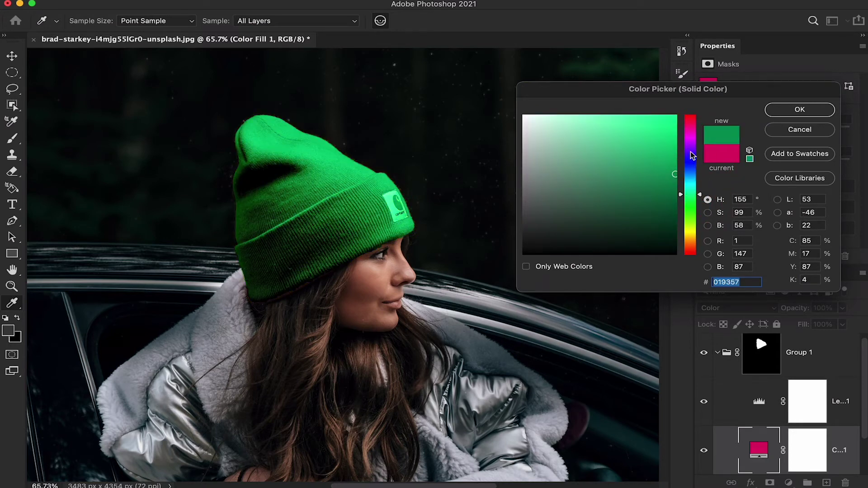
pyautogui.click(687, 135)
pyautogui.click(685, 122)
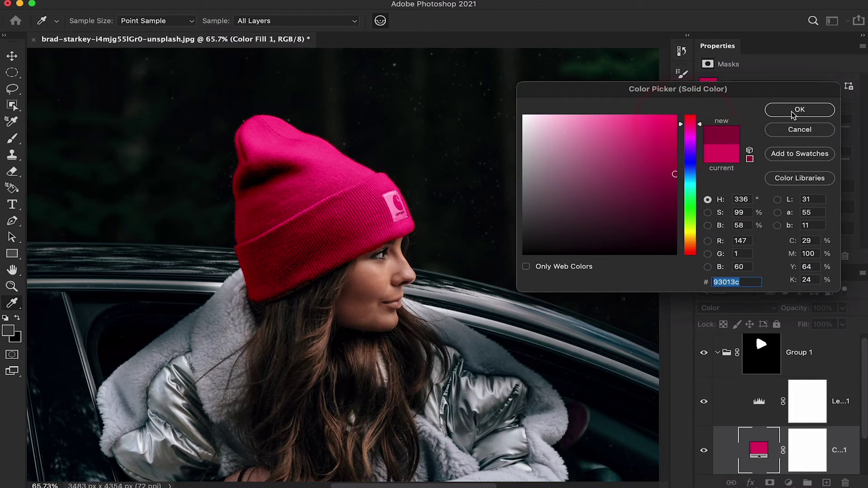
pyautogui.click(795, 109)
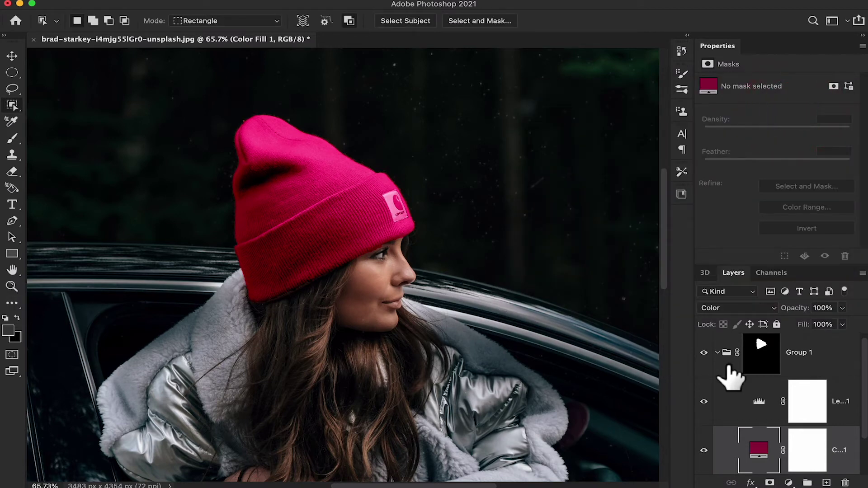
# Step: Compare the beanie before and after recolouring by toggling the group's visibility, both close up and in the wider photo
pyautogui.click(704, 352)
pyautogui.click(704, 352)
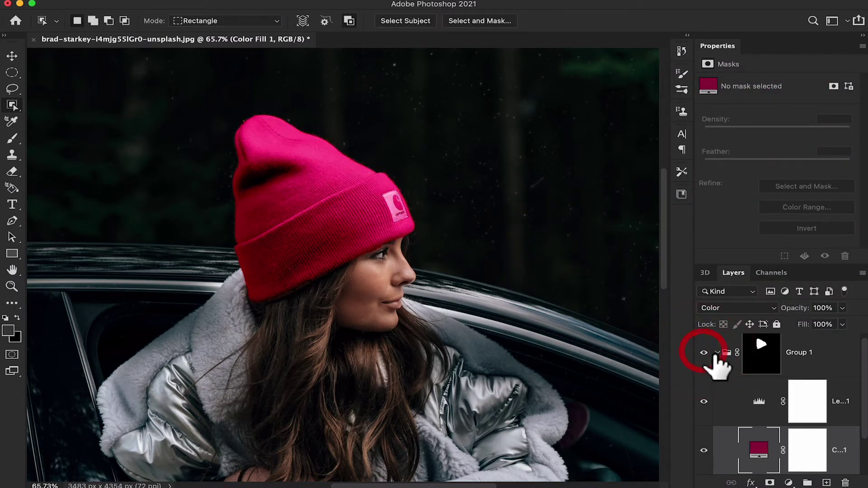
pyautogui.press('z')
pyautogui.moveTo(449, 306); pyautogui.dragTo(427, 296)
pyautogui.moveTo(557, 375); pyautogui.dragTo(486, 328)
pyautogui.click(704, 352)
pyautogui.click(704, 352)
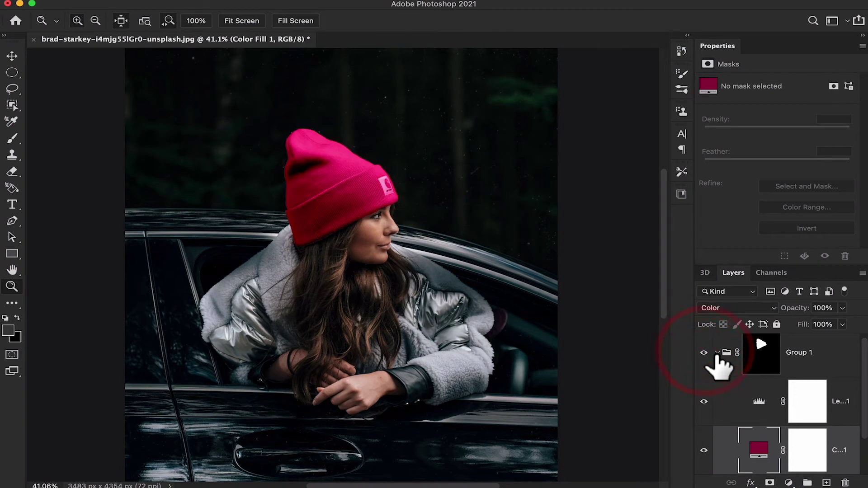
# Step: Change the beanie's solid colour fill to blue 013c93
pyautogui.doubleClick(769, 450)
pyautogui.moveTo(682, 141)
pyautogui.mouseDown()
pyautogui.moveTo(683, 174)
pyautogui.moveTo(698, 180)
pyautogui.moveTo(692, 235)
pyautogui.moveTo(684, 127)
pyautogui.mouseUp()
pyautogui.click(684, 161)
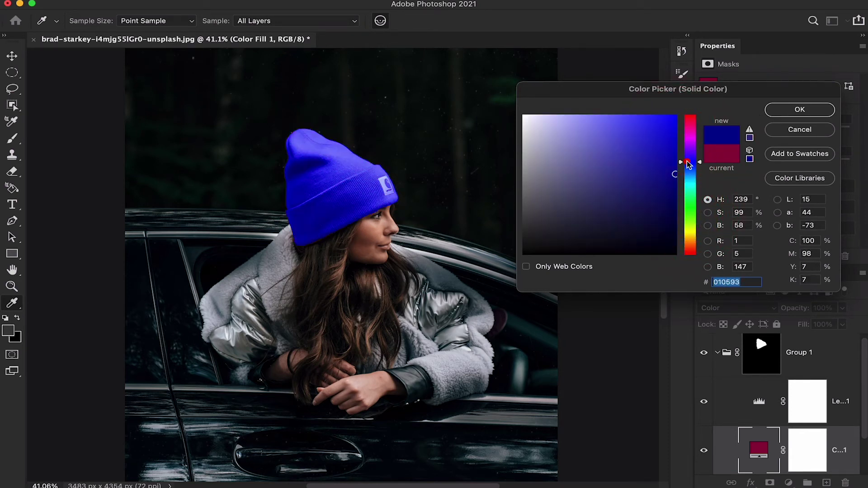
pyautogui.click(691, 171)
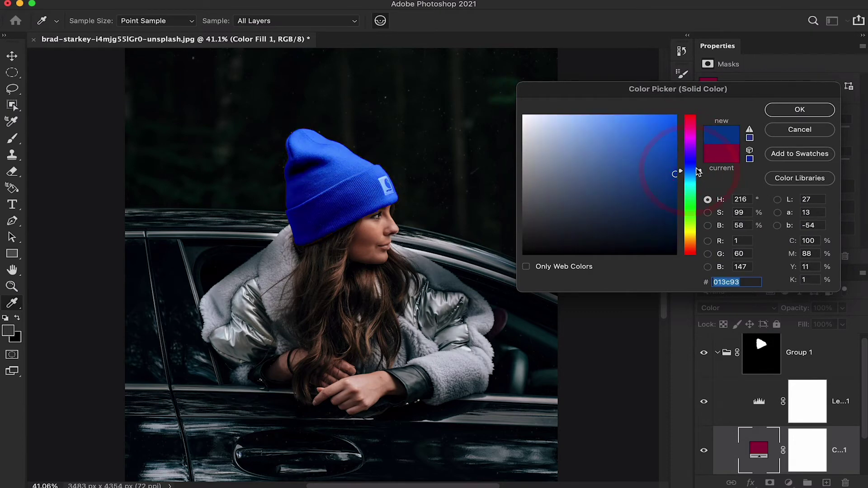
pyautogui.click(779, 111)
# Step: Examine the blue beanie in full-screen view, both close up and in the whole photo
pyautogui.press('z')
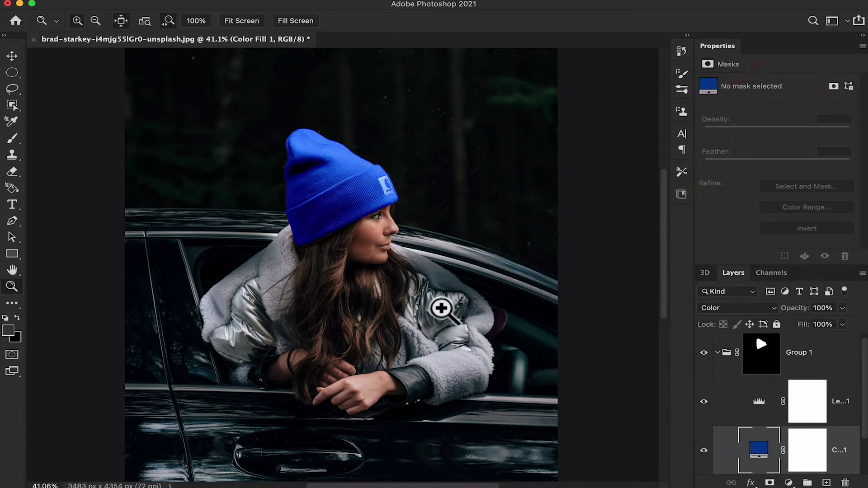
pyautogui.press('f')
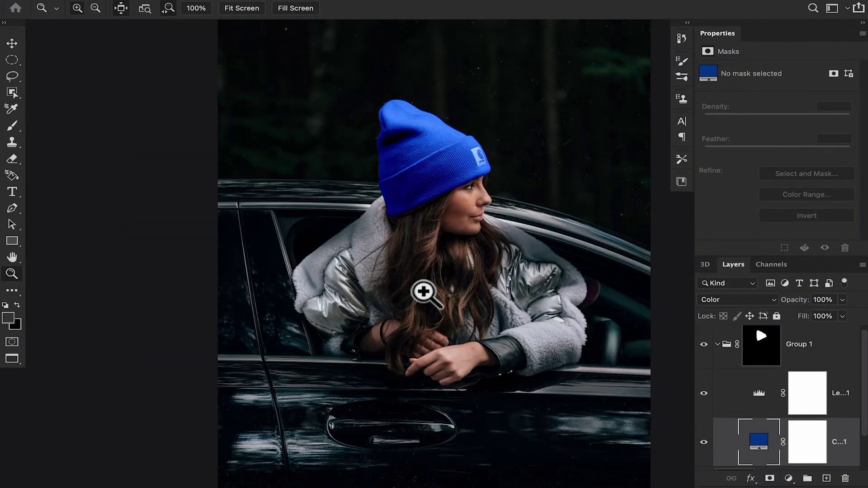
pyautogui.press('f')
pyautogui.click(509, 220)
pyautogui.click(509, 220)
pyautogui.keyDown('alt'); pyautogui.click(513, 191); pyautogui.keyUp('alt')
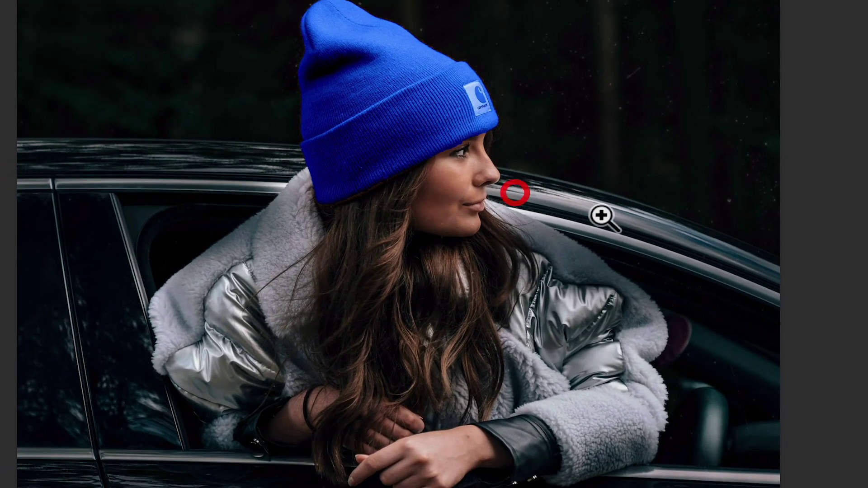
pyautogui.moveTo(554, 193); pyautogui.dragTo(461, 225)
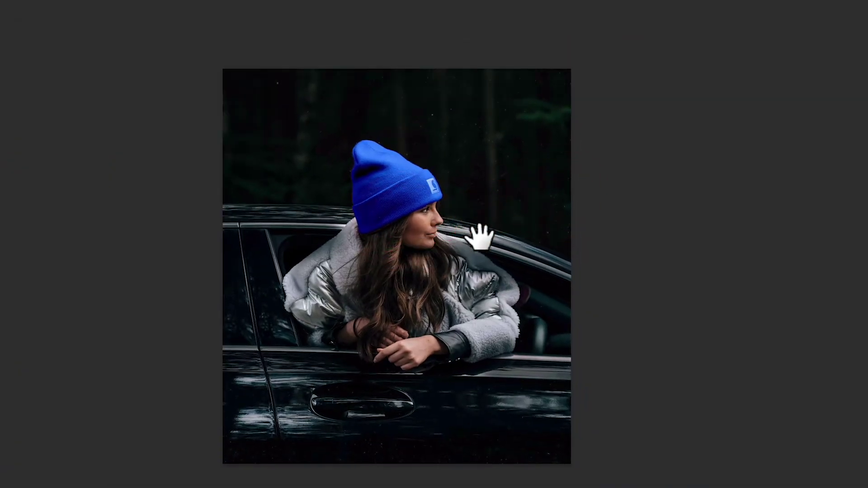
pyautogui.press('f')
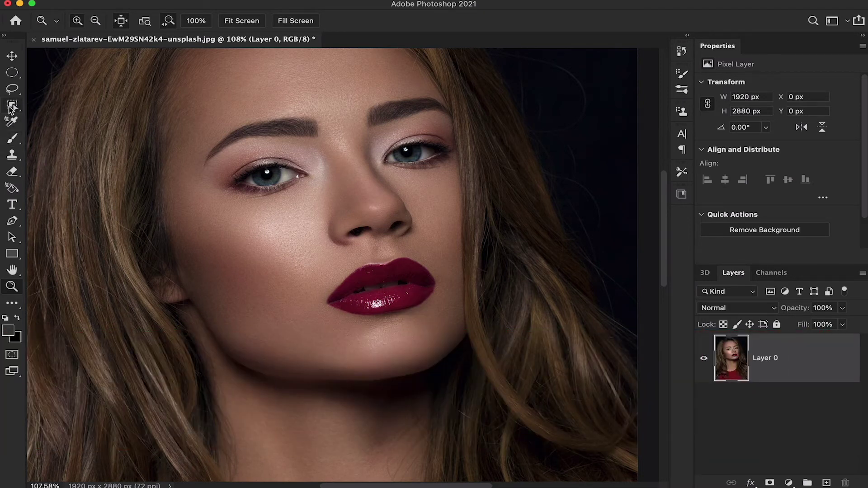
# Step: Select the woman's lips with the Object Selection tool and create a new group masked to that selection
pyautogui.click(11, 106)
pyautogui.moveTo(332, 271); pyautogui.dragTo(438, 316)
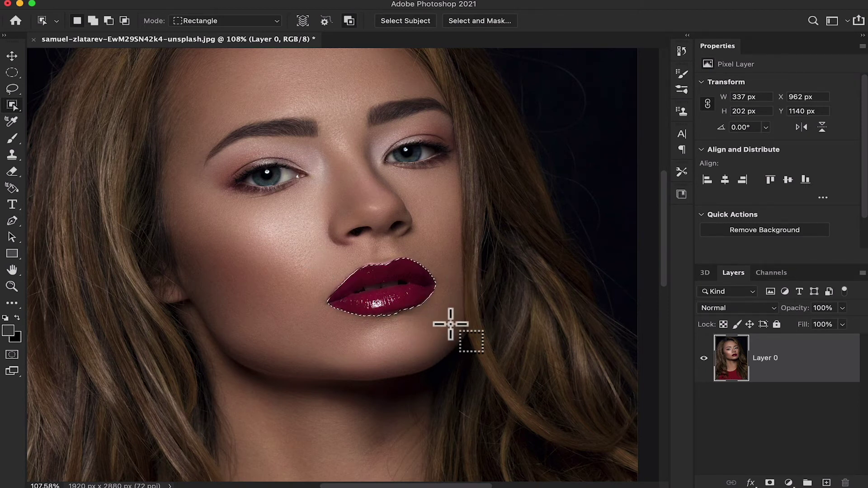
pyautogui.click(807, 483)
pyautogui.click(770, 483)
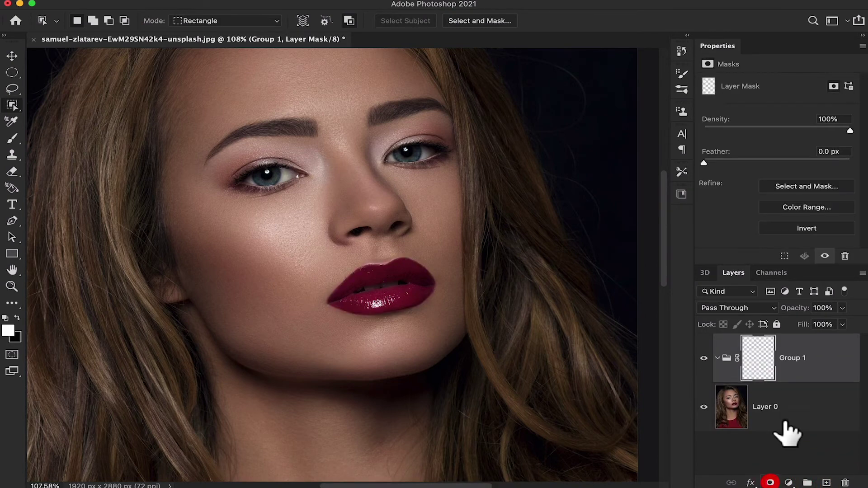
# Step: Add a Solid Color fill of dark red 960404 inside the lips group and set its blend mode to Color
pyautogui.click(789, 482)
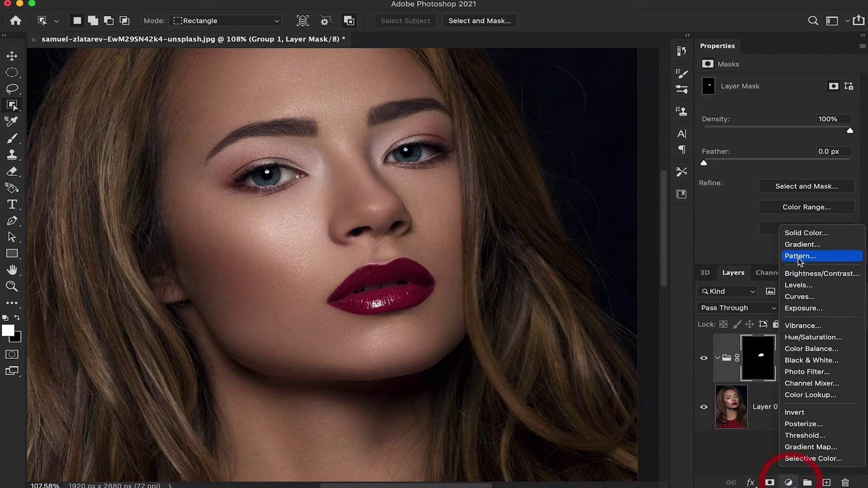
pyautogui.click(801, 232)
pyautogui.moveTo(688, 142); pyautogui.dragTo(687, 171)
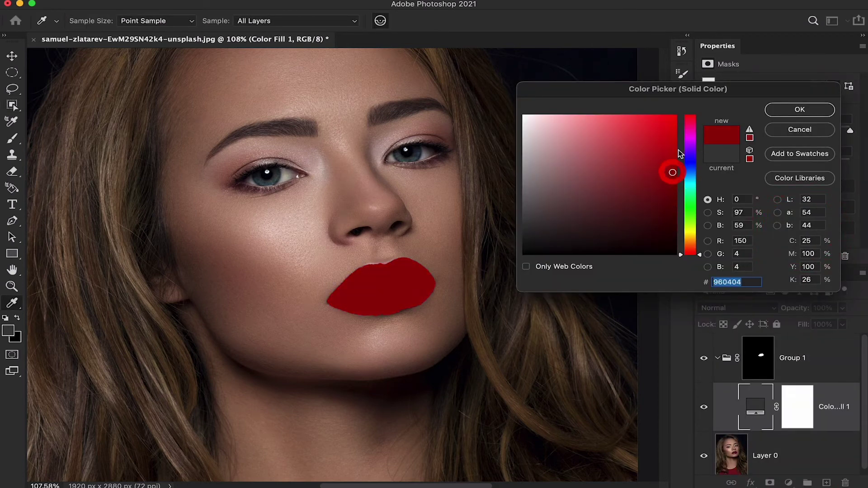
pyautogui.click(779, 107)
pyautogui.click(746, 308)
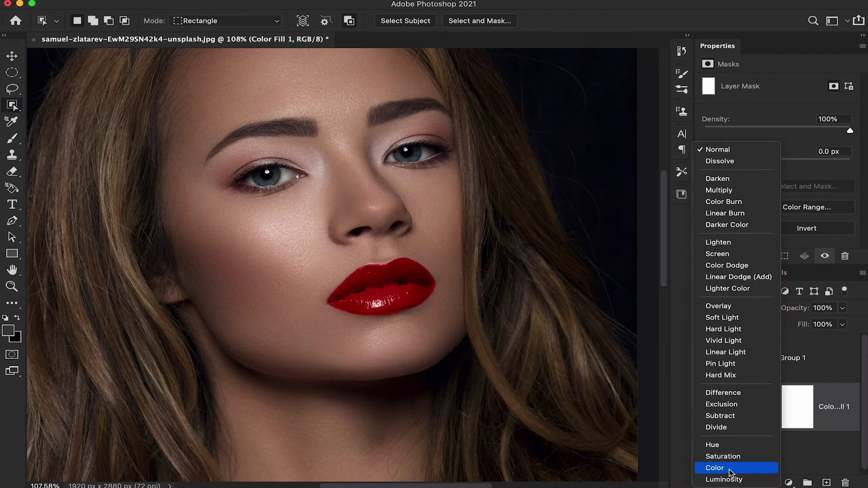
pyautogui.click(716, 468)
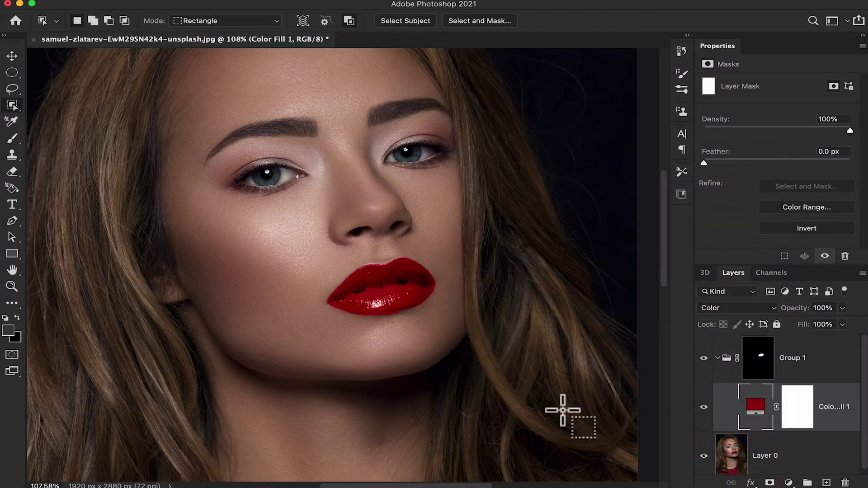
# Step: Paint black on the group's mask with brush sizes 6 and 4 to remove the stray red below the lower lip
pyautogui.click(753, 355)
pyautogui.press('z')
pyautogui.moveTo(386, 297); pyautogui.dragTo(462, 326)
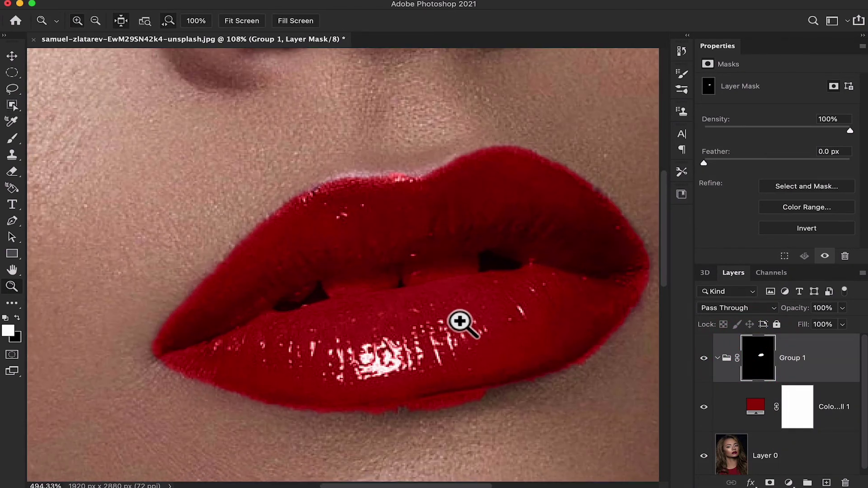
pyautogui.moveTo(475, 271); pyautogui.dragTo(371, 253)
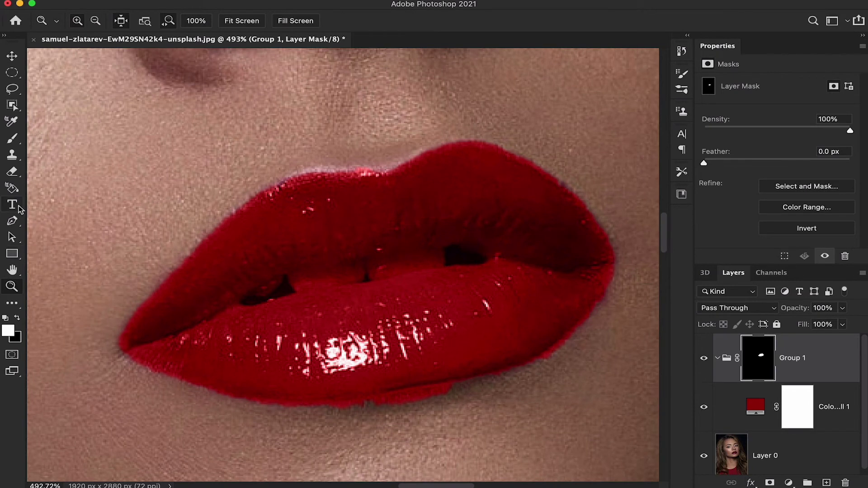
pyautogui.press('b')
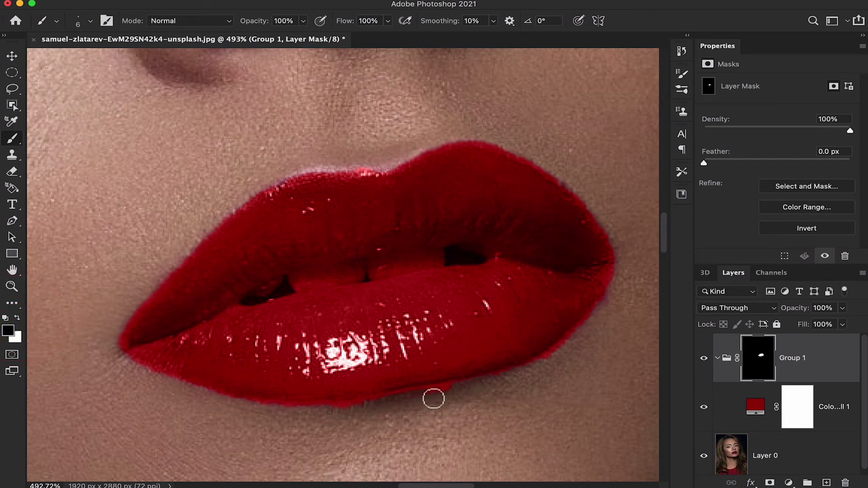
pyautogui.click(455, 387)
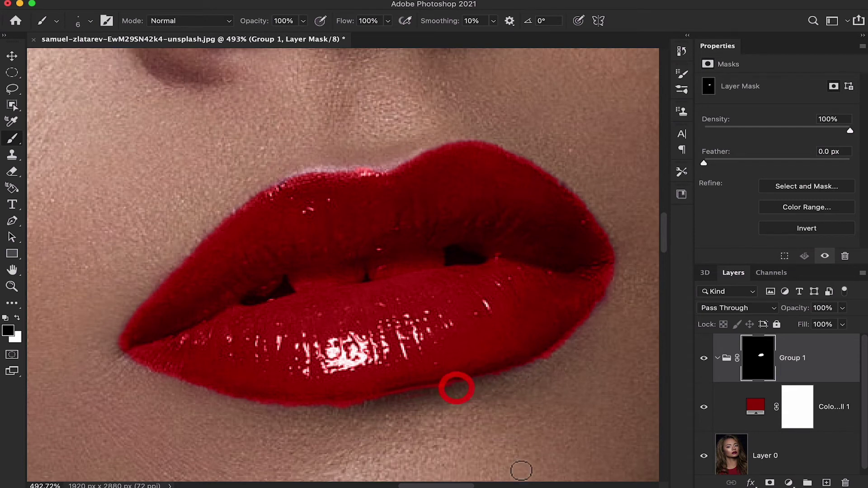
pyautogui.press('[')
pyautogui.press('[')
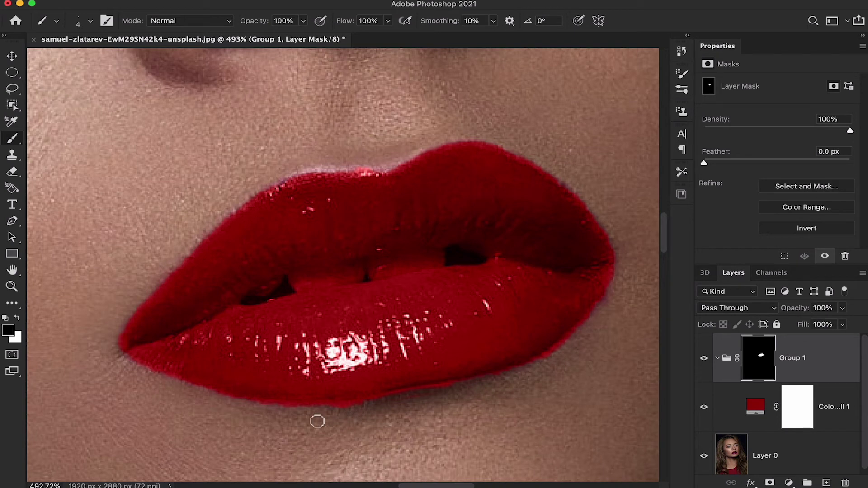
pyautogui.click(359, 403)
# Step: Paint black over the teeth and the mouth opening on the group's mask, enlarging the brush to size 8
pyautogui.moveTo(439, 292)
pyautogui.mouseDown()
pyautogui.moveTo(438, 319)
pyautogui.moveTo(430, 299)
pyautogui.moveTo(409, 299)
pyautogui.mouseUp()
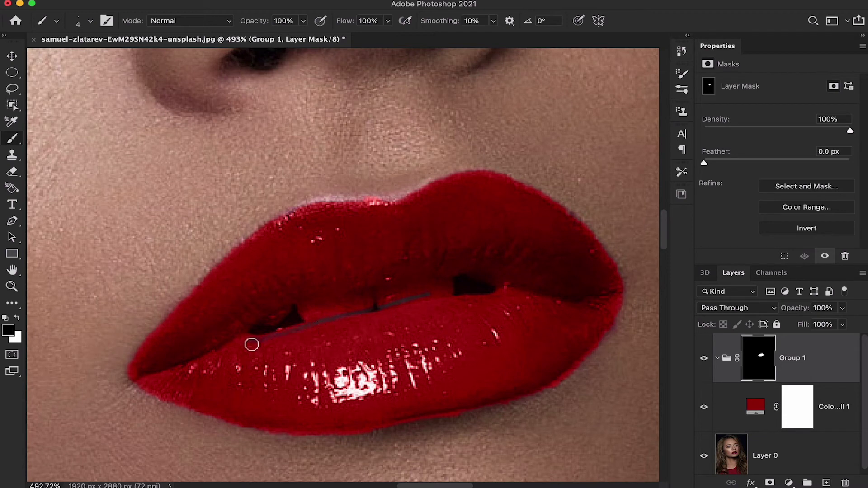
pyautogui.press(']')
pyautogui.press(']')
pyautogui.press(']')
pyautogui.click(286, 333)
pyautogui.moveTo(248, 335); pyautogui.dragTo(235, 325)
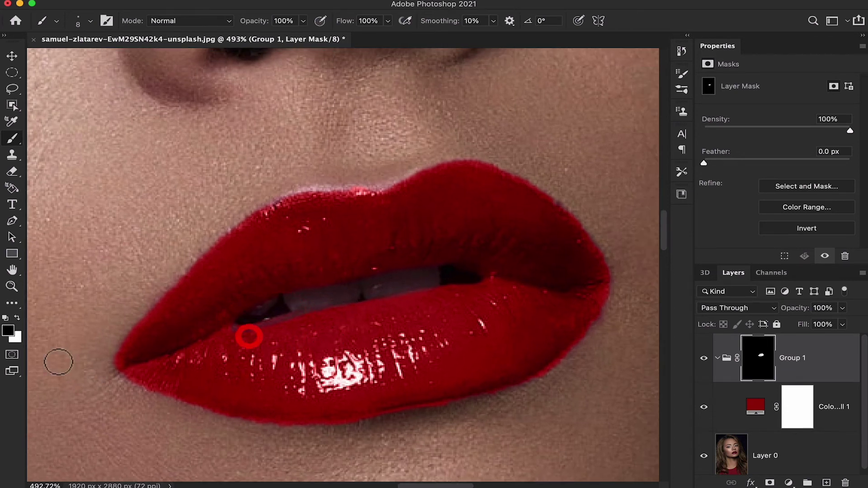
# Step: Paint white on the group's mask to restore the red along the lower lip's inner edge
pyautogui.click(17, 319)
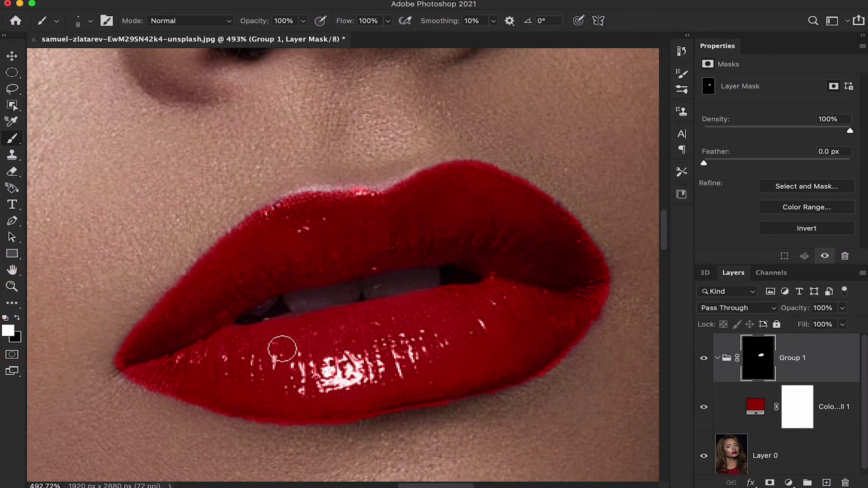
pyautogui.click(388, 317)
pyautogui.keyDown('super'); pyautogui.click(385, 334); pyautogui.keyUp('super')
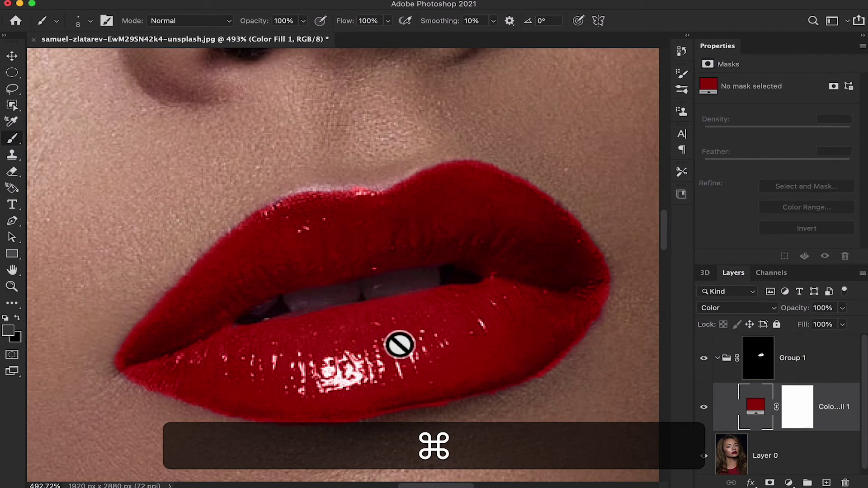
# Step: Add a Levels adjustment above the lips' colour fill with the black input level at 75
pyautogui.press('z')
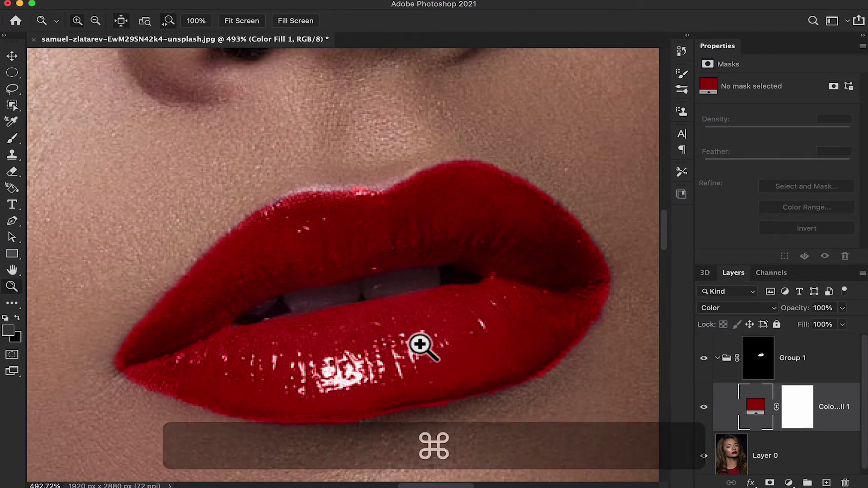
pyautogui.moveTo(420, 345); pyautogui.dragTo(329, 307)
pyautogui.moveTo(494, 324); pyautogui.dragTo(461, 299)
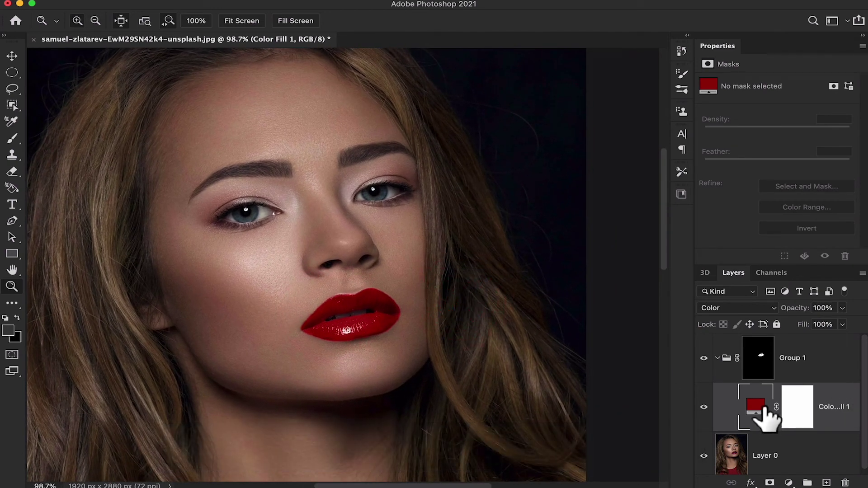
pyautogui.click(789, 483)
pyautogui.click(798, 285)
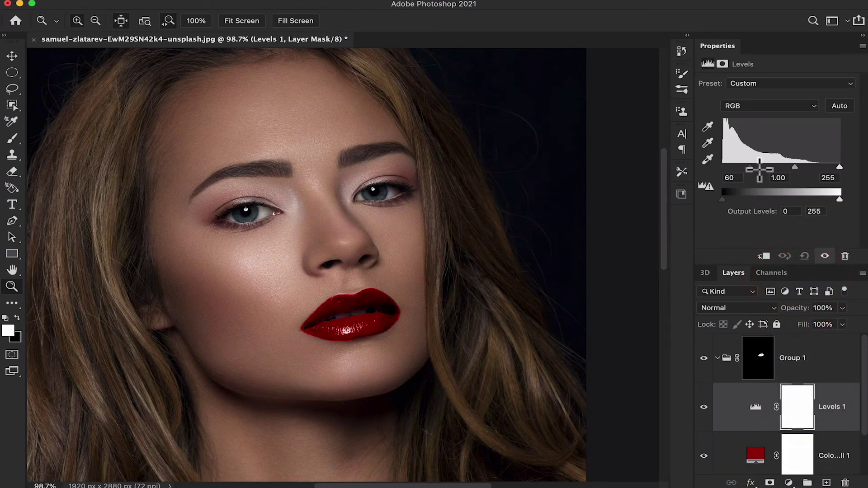
pyautogui.moveTo(763, 170); pyautogui.dragTo(767, 169)
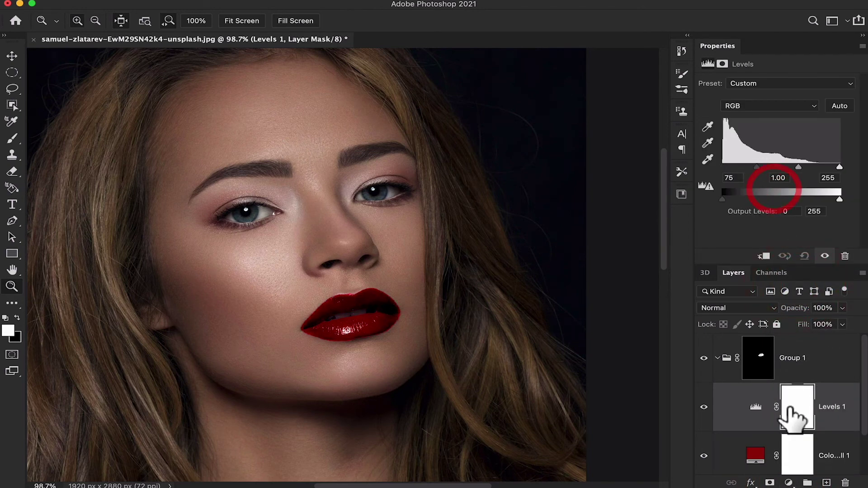
# Step: Try magenta, dark pink and violet tones for the lips' solid colour fill and settle on bright pink fb1179
pyautogui.doubleClick(755, 451)
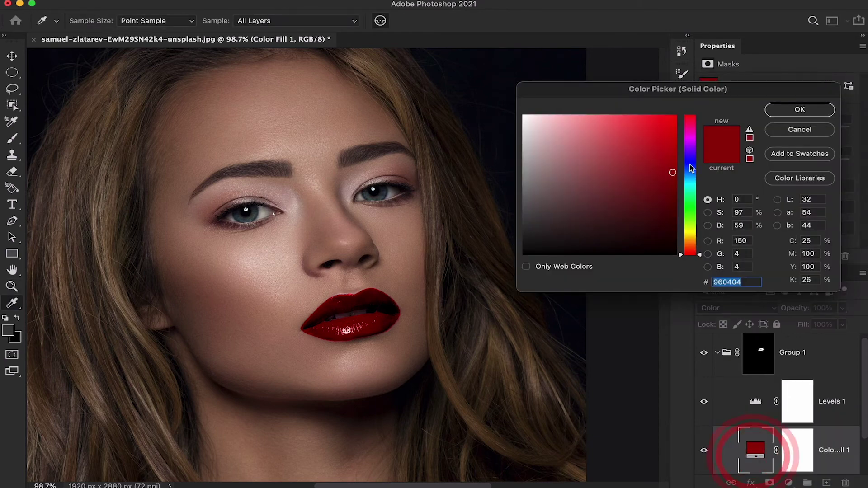
pyautogui.click(688, 156)
pyautogui.moveTo(688, 156); pyautogui.dragTo(688, 134)
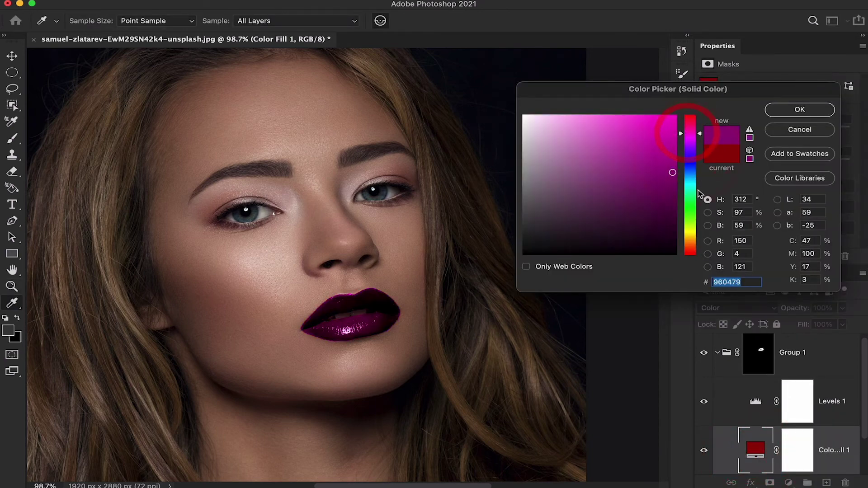
pyautogui.moveTo(672, 194)
pyautogui.mouseDown()
pyautogui.moveTo(682, 217)
pyautogui.moveTo(674, 159)
pyautogui.moveTo(663, 146)
pyautogui.moveTo(690, 126)
pyautogui.mouseUp()
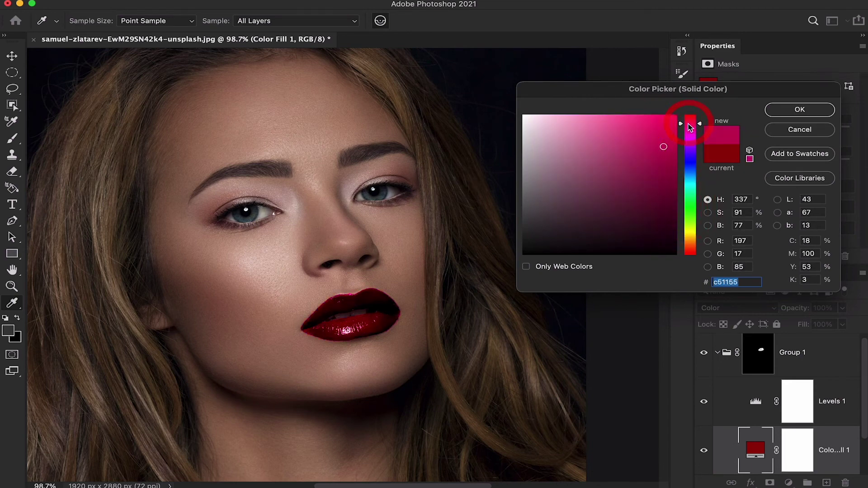
pyautogui.moveTo(691, 243); pyautogui.dragTo(687, 147)
pyautogui.click(663, 198)
pyautogui.click(666, 117)
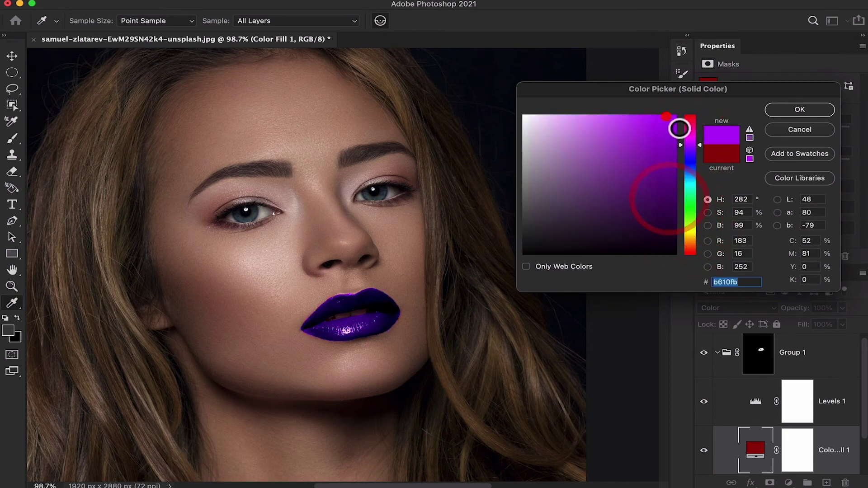
pyautogui.moveTo(685, 142); pyautogui.dragTo(688, 128)
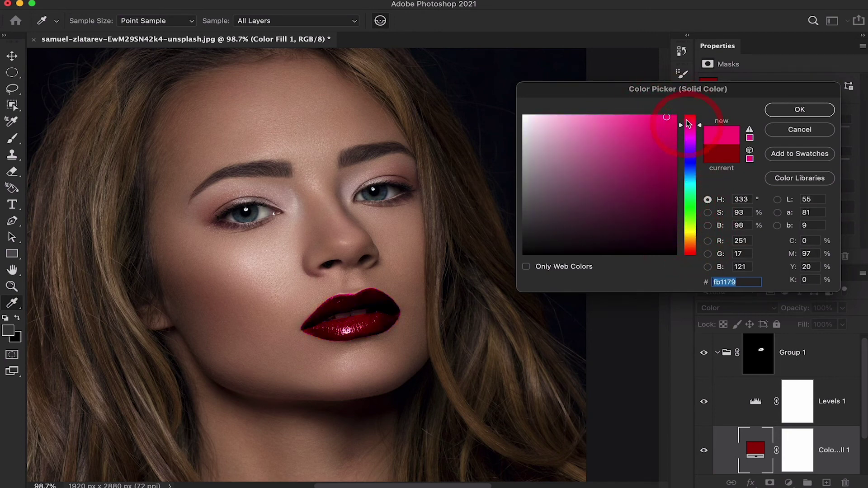
pyautogui.click(799, 110)
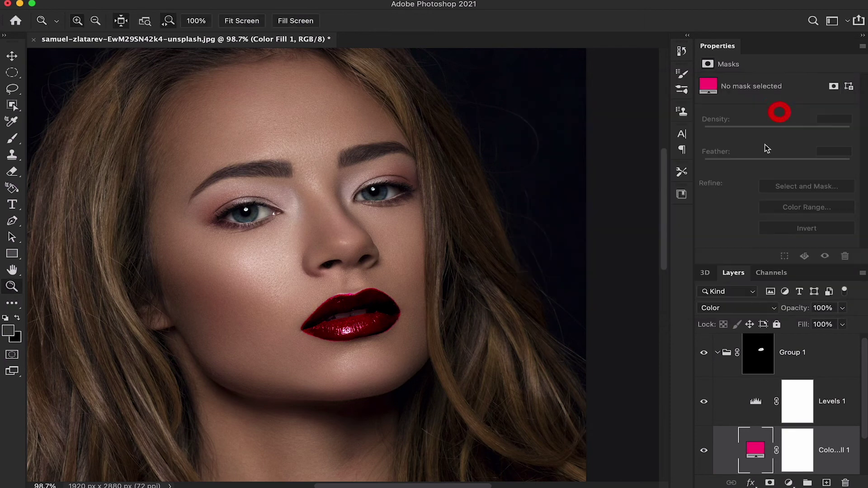
# Step: Try a black input level of 0 in the lips' Levels adjustment, and settle on 49
pyautogui.click(769, 409)
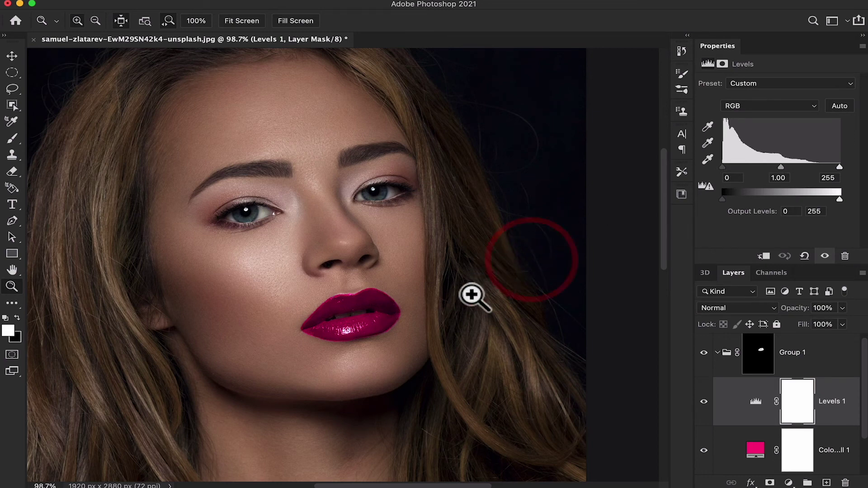
pyautogui.moveTo(461, 316); pyautogui.dragTo(436, 304)
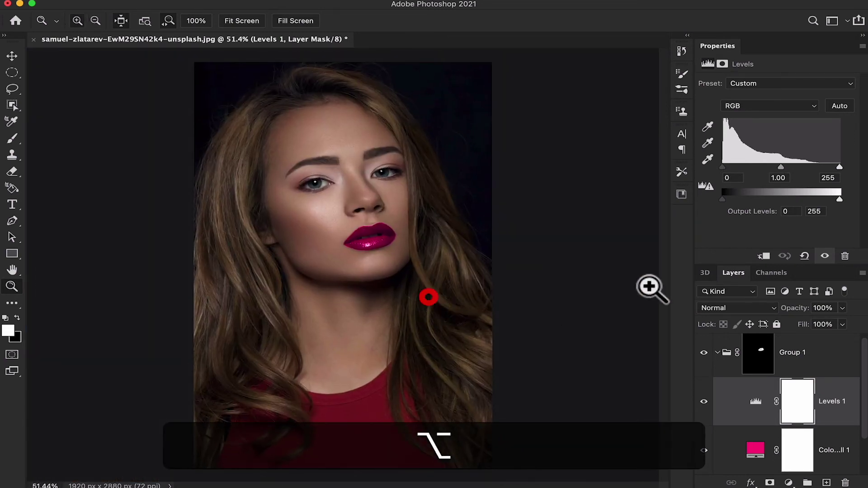
pyautogui.moveTo(723, 167); pyautogui.dragTo(744, 166)
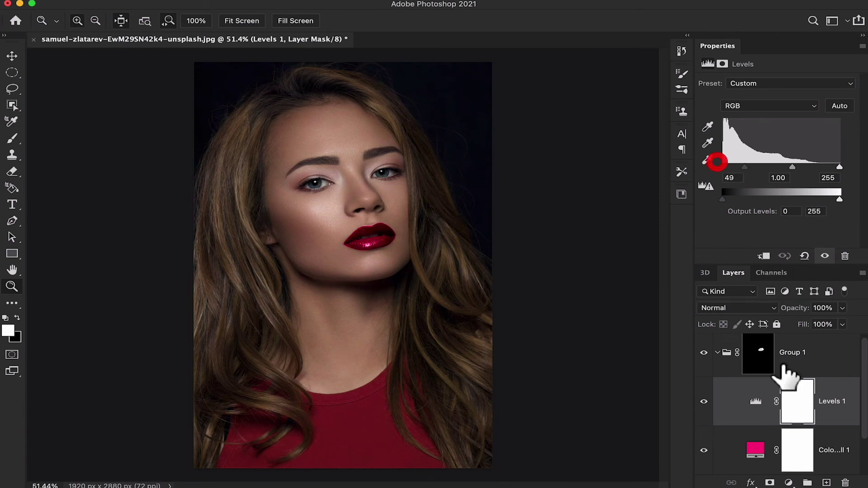
# Step: Try dark pink 67002e, purple 7a0151, violet 43017a and orange de4907 for the lips' solid colour fill
pyautogui.doubleClick(755, 450)
pyautogui.moveTo(679, 156); pyautogui.dragTo(687, 187)
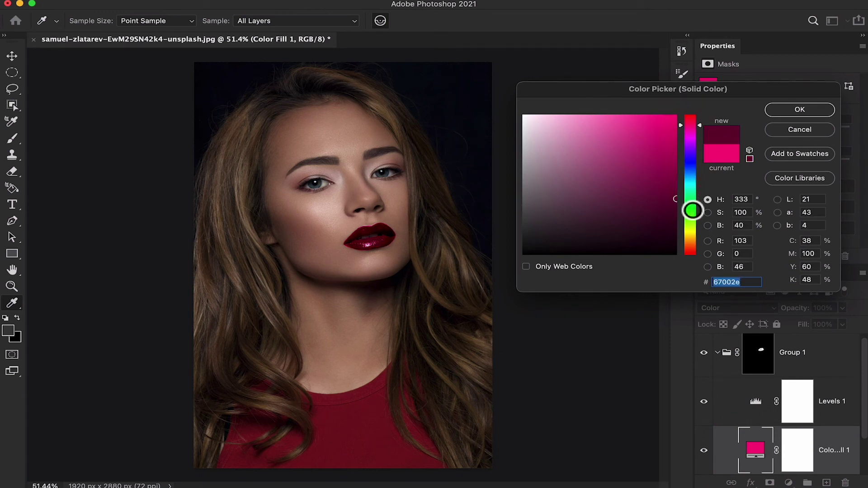
pyautogui.moveTo(691, 136)
pyautogui.mouseDown()
pyautogui.moveTo(698, 240)
pyautogui.moveTo(696, 166)
pyautogui.moveTo(682, 154)
pyautogui.moveTo(690, 124)
pyautogui.mouseUp()
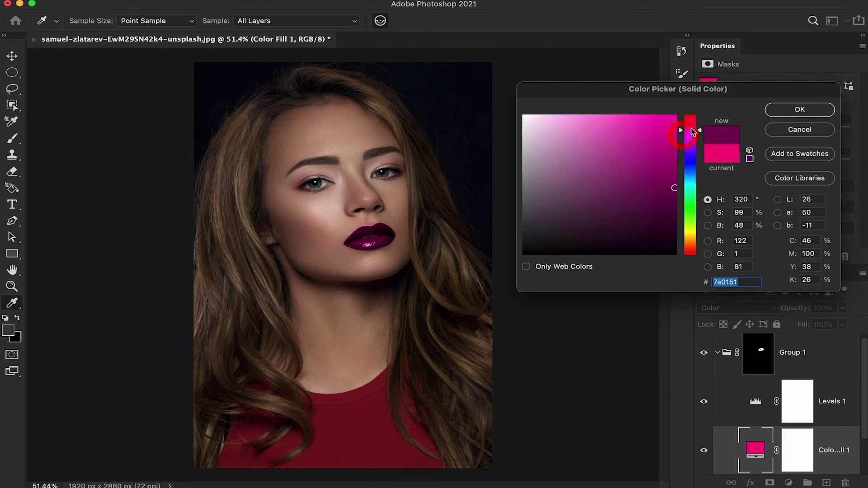
pyautogui.click(698, 148)
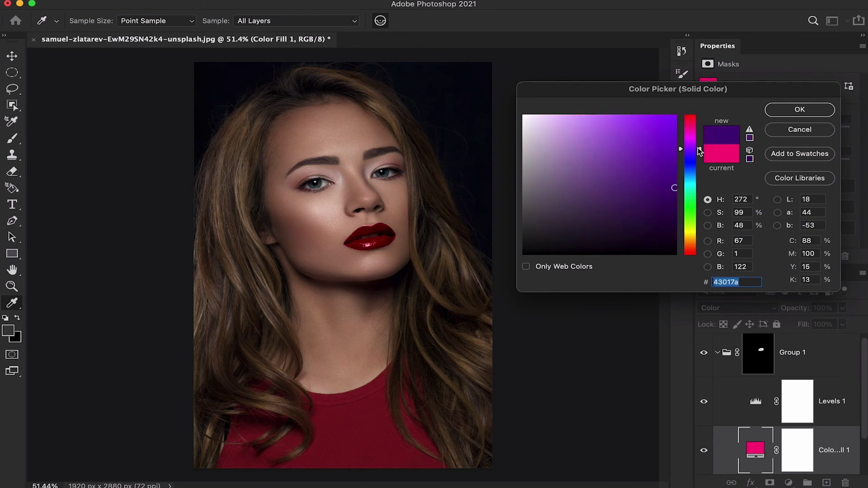
pyautogui.moveTo(694, 237); pyautogui.dragTo(687, 250)
pyautogui.moveTo(675, 192)
pyautogui.mouseDown()
pyautogui.moveTo(674, 165)
pyautogui.moveTo(663, 156)
pyautogui.mouseUp()
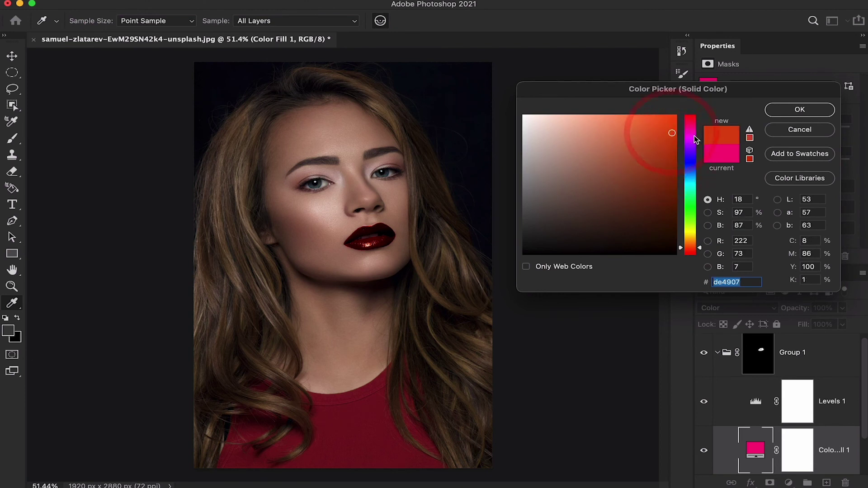
# Step: Set the lips' solid colour fill to dark pink 88053d and compare the result with the group hidden and shown
pyautogui.click(693, 148)
pyautogui.click(685, 124)
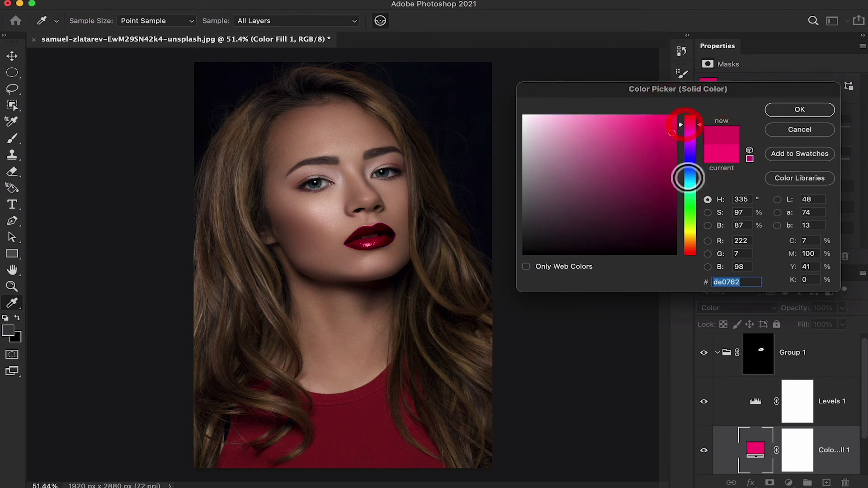
pyautogui.click(674, 178)
pyautogui.moveTo(683, 196)
pyautogui.mouseDown()
pyautogui.moveTo(687, 215)
pyautogui.moveTo(683, 191)
pyautogui.mouseUp()
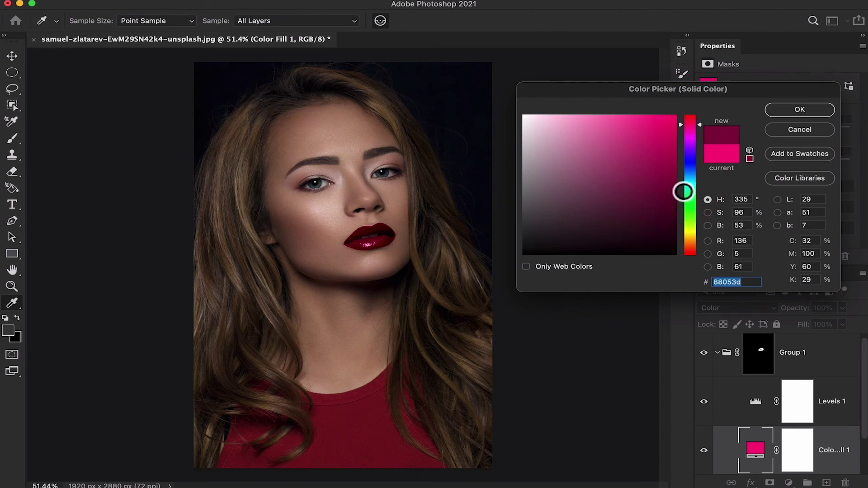
pyautogui.click(780, 111)
pyautogui.click(705, 351)
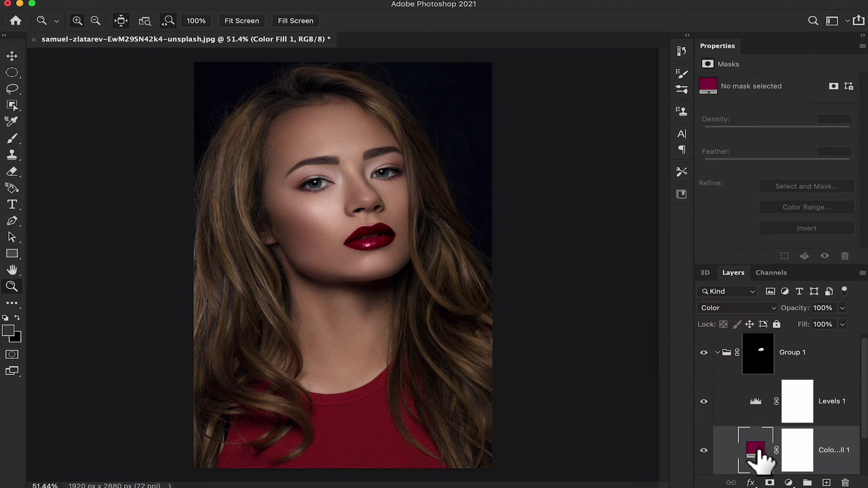
# Step: Recolour the lips' fill dark red, compare it with the original, and lower the black input level in their Levels adjustment to 13
pyautogui.doubleClick(756, 450)
pyautogui.moveTo(689, 126); pyautogui.dragTo(687, 120)
pyautogui.moveTo(671, 181); pyautogui.dragTo(671, 205)
pyautogui.click(769, 111)
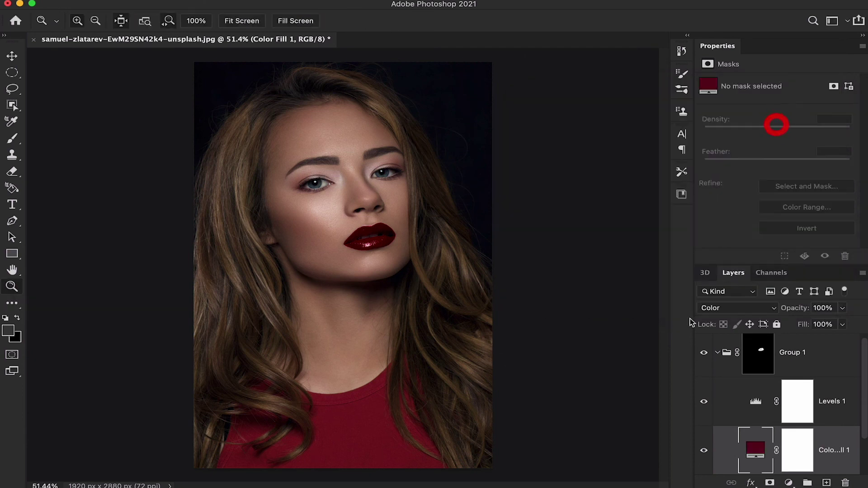
pyautogui.click(702, 352)
pyautogui.click(746, 401)
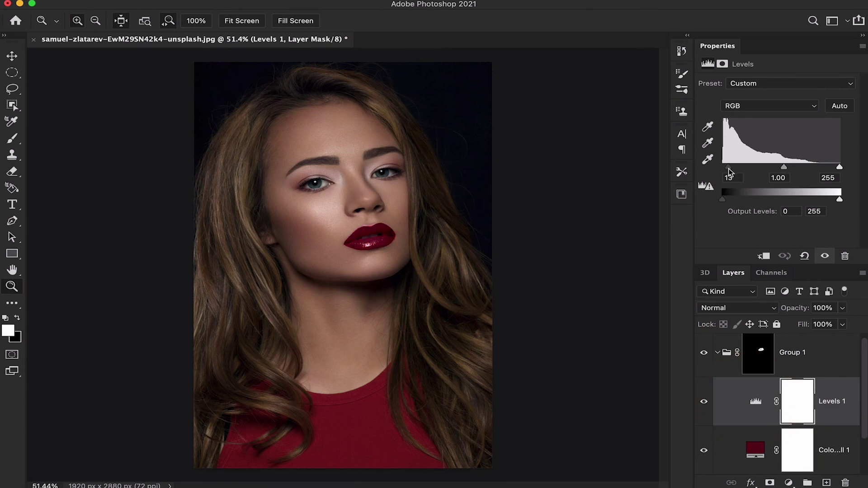
# Step: Try violet 56035b and near-black purple 330223 for the lips' solid colour fill and settle on a dark plum
pyautogui.doubleClick(755, 450)
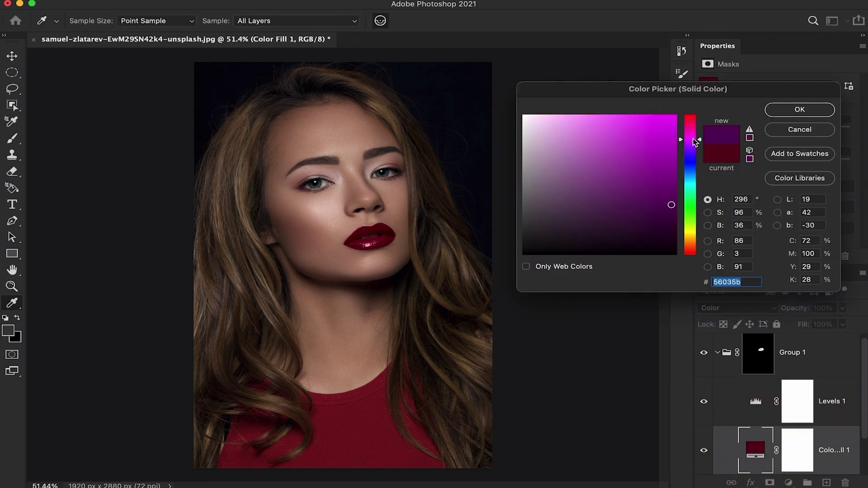
pyautogui.moveTo(695, 141); pyautogui.dragTo(682, 112)
pyautogui.click(674, 161)
pyautogui.moveTo(686, 192)
pyautogui.mouseDown()
pyautogui.moveTo(682, 223)
pyautogui.moveTo(680, 123)
pyautogui.moveTo(678, 231)
pyautogui.moveTo(678, 202)
pyautogui.moveTo(662, 198)
pyautogui.moveTo(682, 239)
pyautogui.moveTo(671, 227)
pyautogui.mouseUp()
pyautogui.click(689, 141)
pyautogui.click(688, 129)
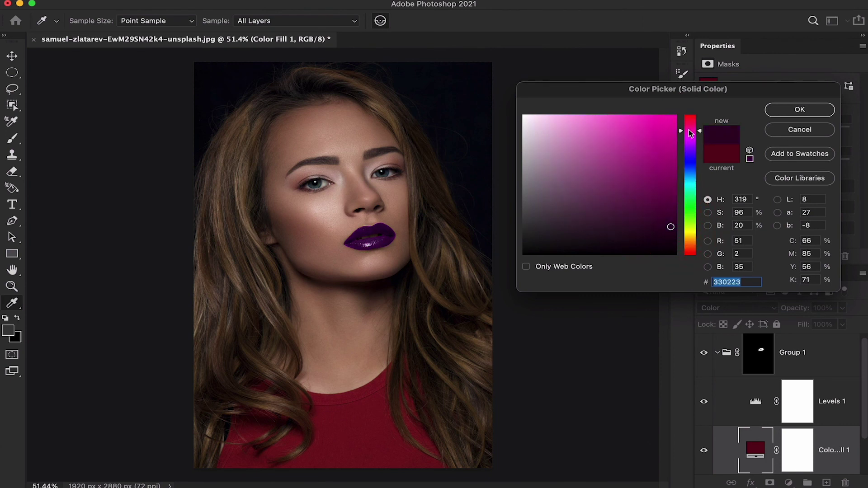
pyautogui.moveTo(688, 131); pyautogui.dragTo(688, 127)
pyautogui.moveTo(682, 194)
pyautogui.mouseDown()
pyautogui.moveTo(682, 219)
pyautogui.moveTo(669, 209)
pyautogui.mouseUp()
pyautogui.click(800, 109)
pyautogui.press('z')
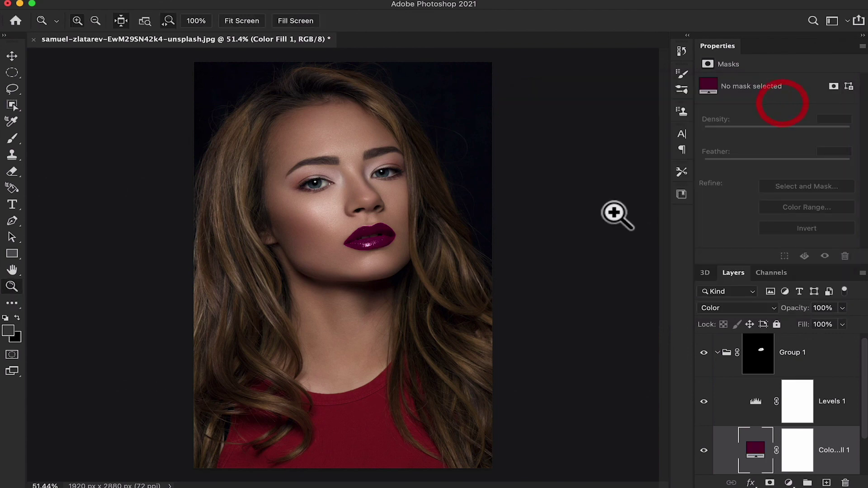
pyautogui.moveTo(423, 238)
pyautogui.mouseDown()
pyautogui.moveTo(472, 244)
pyautogui.moveTo(435, 237)
pyautogui.moveTo(431, 227)
pyautogui.mouseUp()
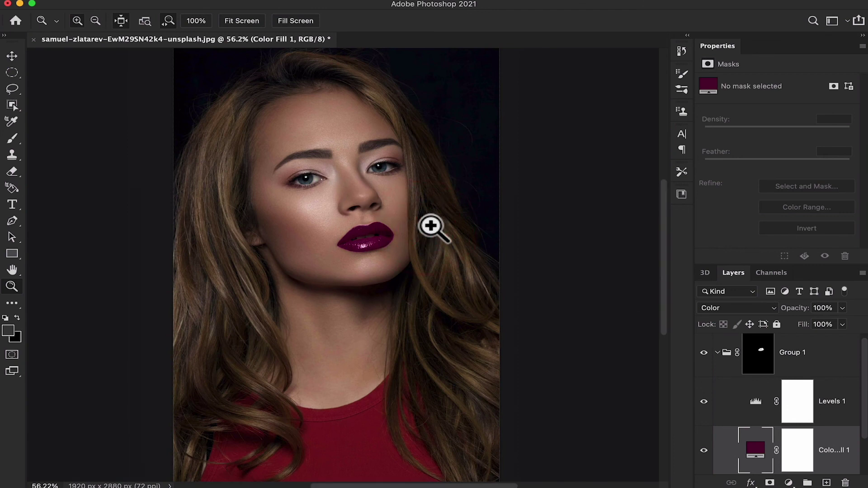